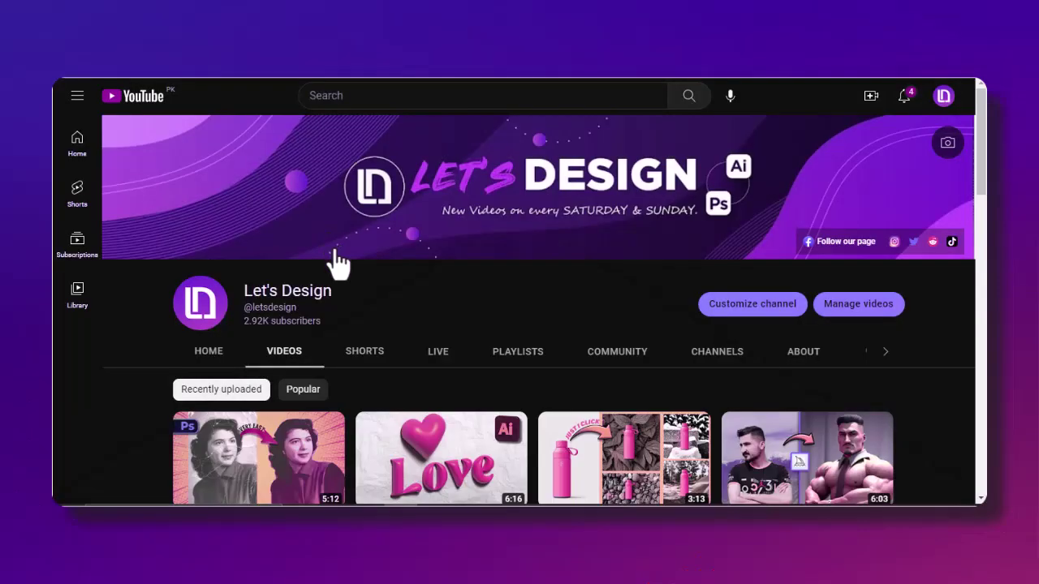
# Step: Scroll through the Let's Design channel's uploaded videos, then show its Playlists
pyautogui.scroll(-2, 334, 246)
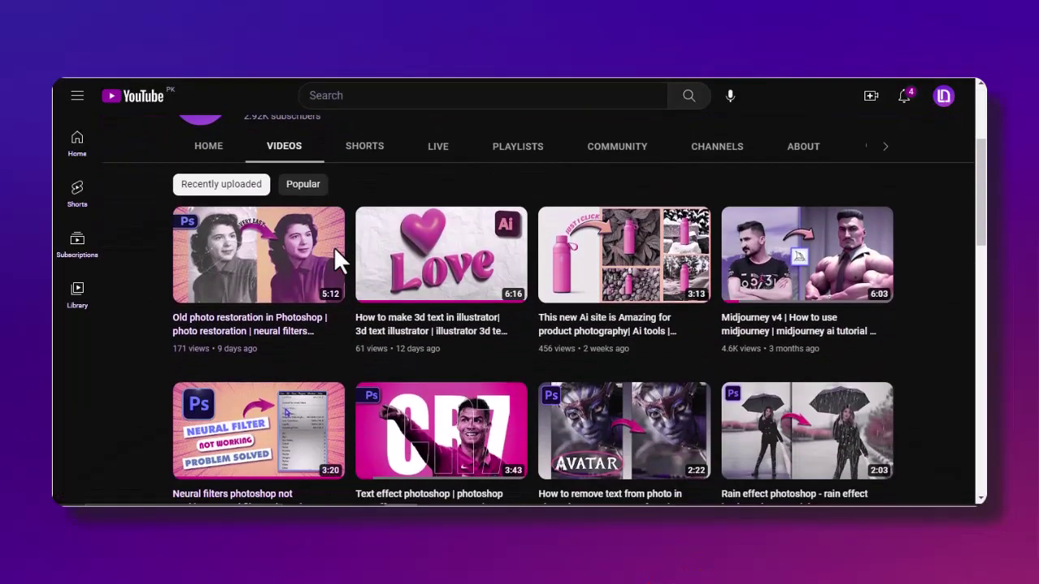
pyautogui.scroll(-3, 333, 246)
pyautogui.scroll(-2, 336, 262)
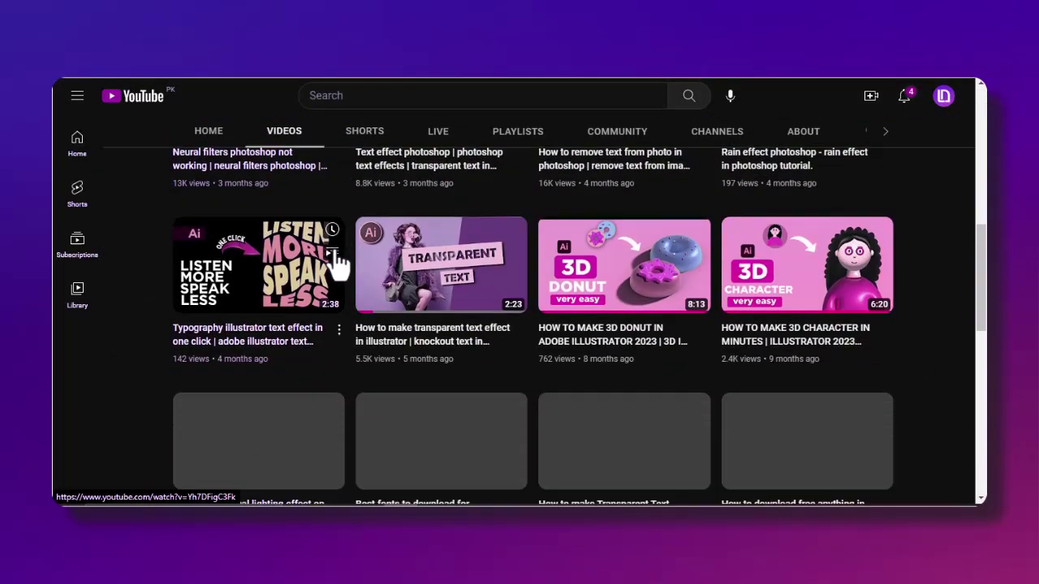
pyautogui.scroll(-4, 348, 268)
pyautogui.scroll(-2, 348, 272)
pyautogui.click(543, 136)
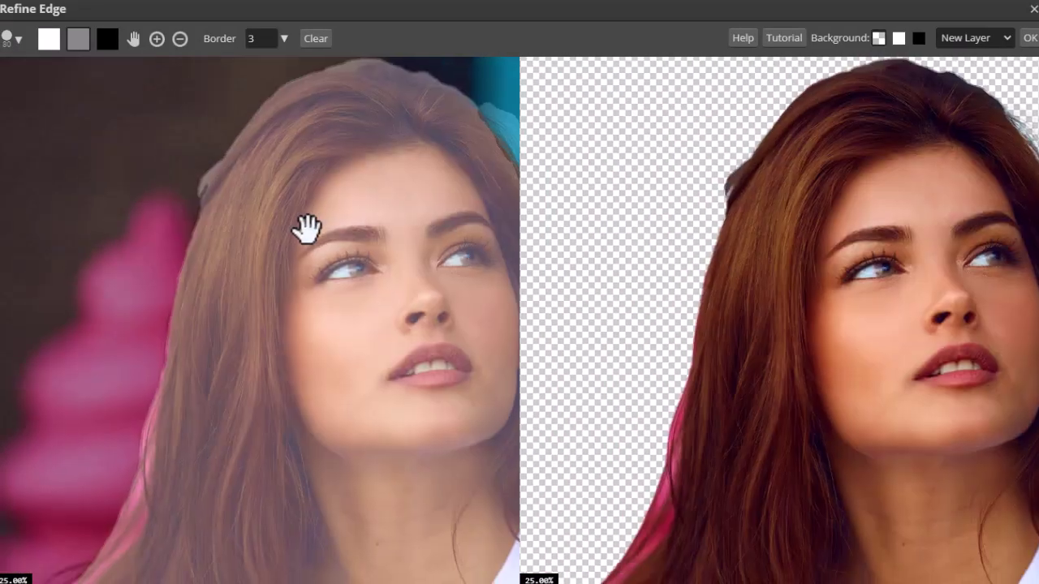
# Step: Pan and zoom both Refine Edge previews to 50% on the portrait's loose side hair strand
pyautogui.moveTo(290, 347); pyautogui.dragTo(341, 143)
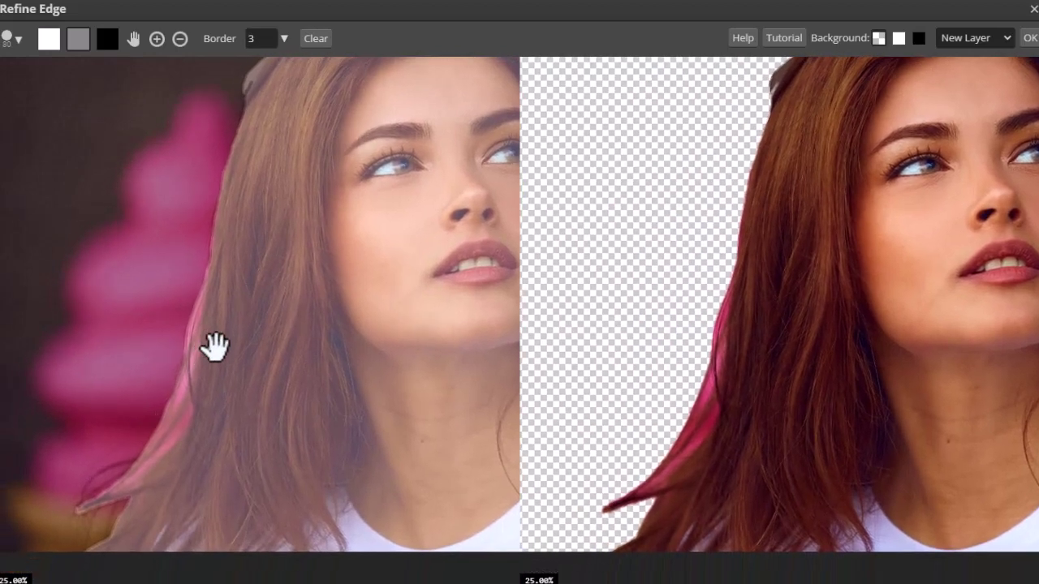
pyautogui.moveTo(215, 347); pyautogui.dragTo(209, 365)
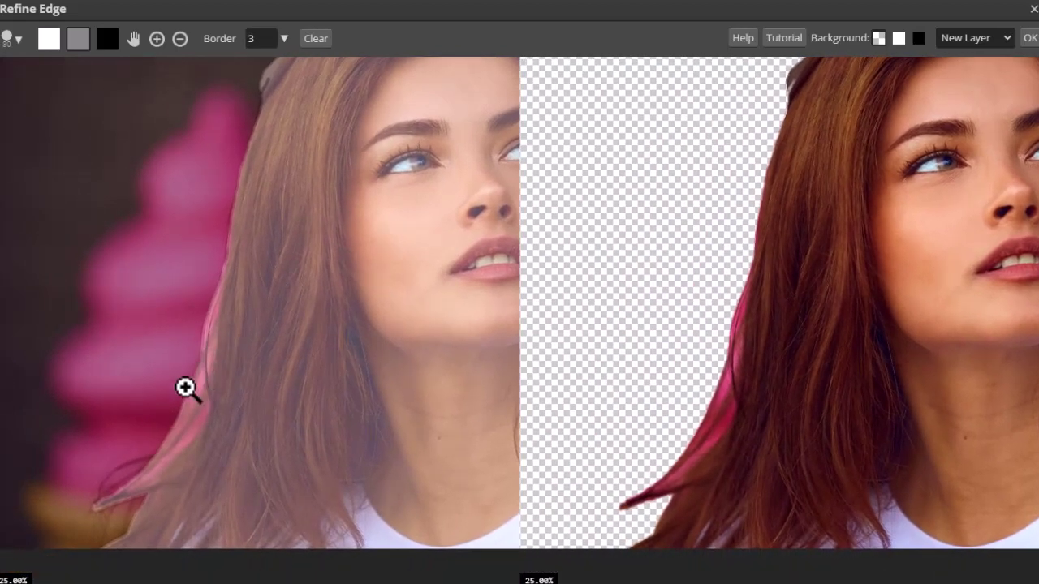
pyautogui.click(185, 388)
pyautogui.moveTo(194, 468)
pyautogui.mouseDown()
pyautogui.moveTo(243, 390)
pyautogui.moveTo(235, 420)
pyautogui.mouseUp()
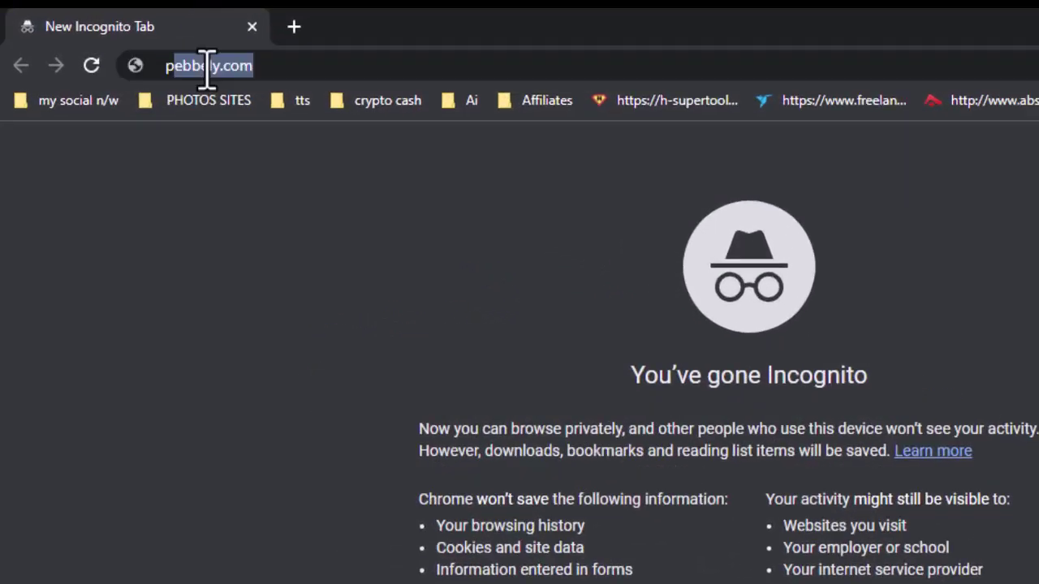
# Step: Load photopea.com in the incognito tab by accepting the 'photo' address autocomplete
pyautogui.write('hotopea')
pyautogui.press('Return')
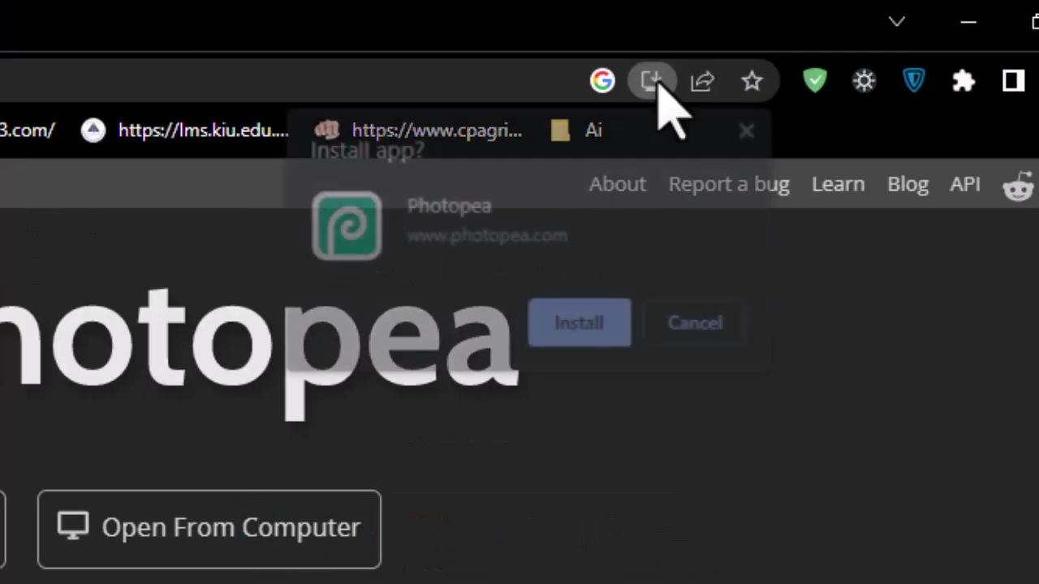
# Step: Install Photopea as a Chrome desktop app and reposition its new desktop shortcut
pyautogui.click(566, 328)
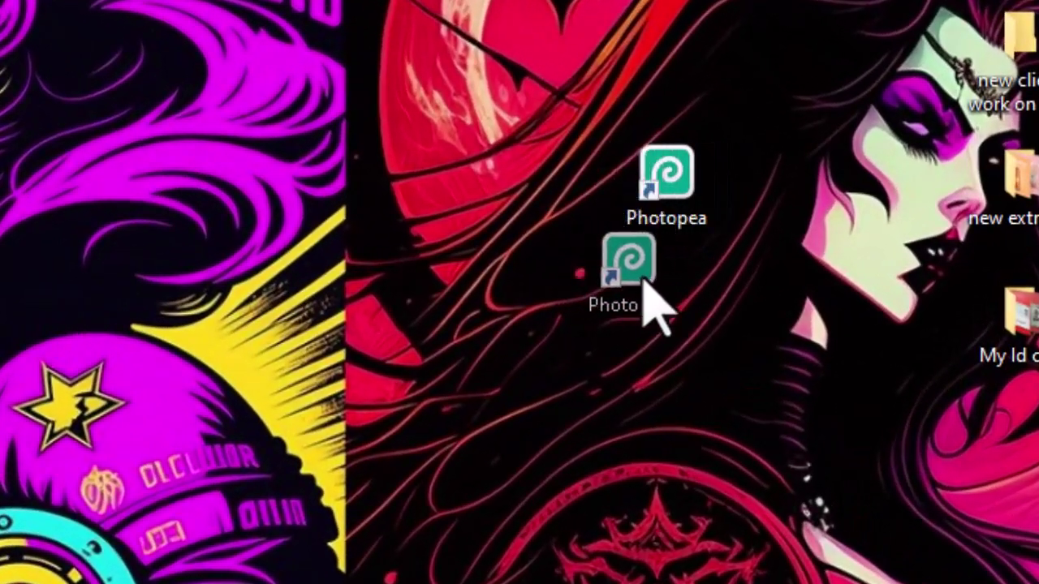
pyautogui.moveTo(674, 215)
pyautogui.mouseDown()
pyautogui.moveTo(665, 317)
pyautogui.moveTo(615, 215)
pyautogui.moveTo(655, 247)
pyautogui.mouseUp()
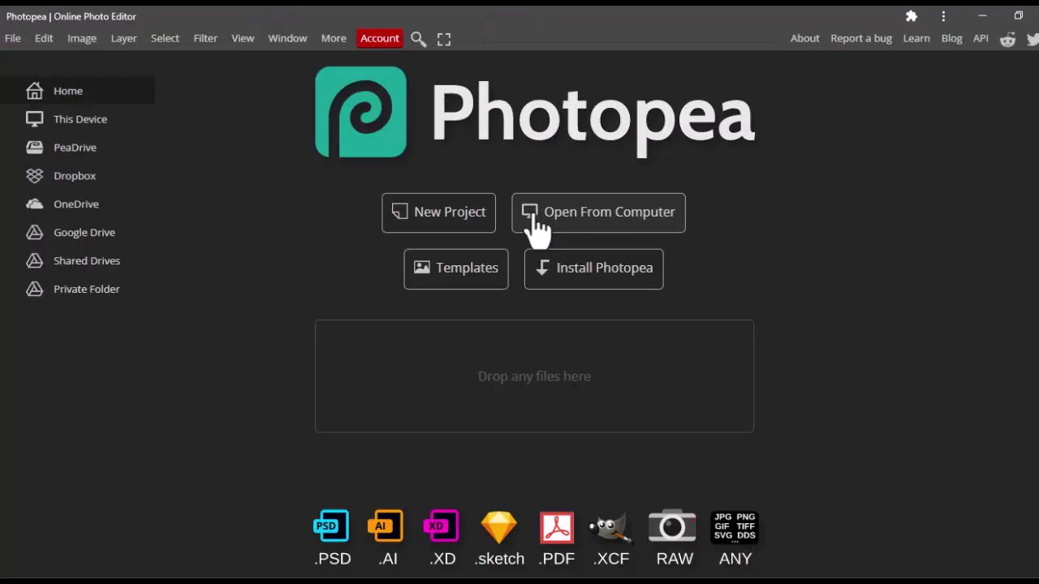
# Step: Open the red sneaker photo from Downloads and duplicate its Background layer as Layer 1
pyautogui.click(588, 217)
pyautogui.click(111, 256)
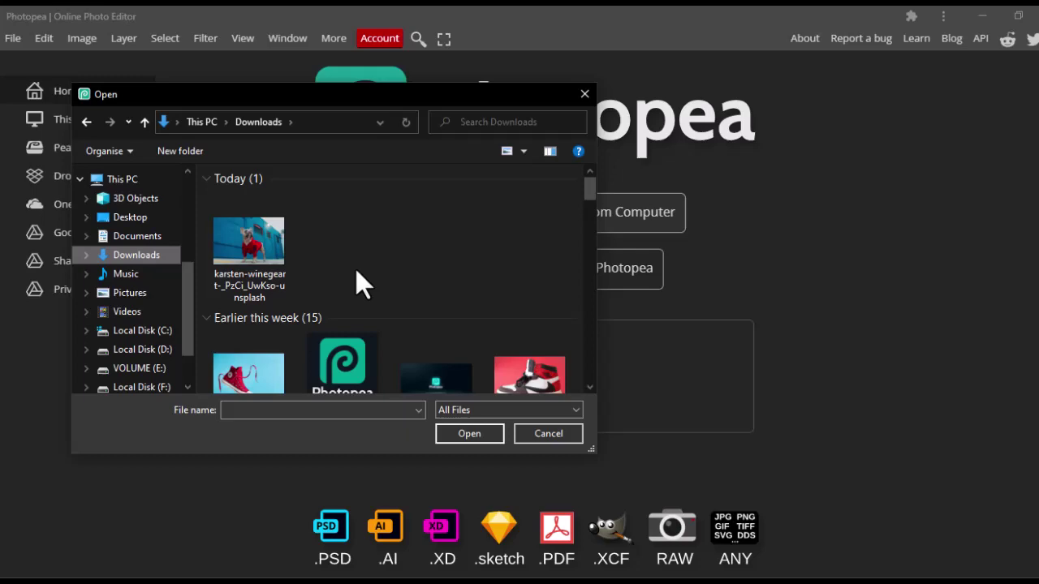
pyautogui.scroll(-1, 360, 283)
pyautogui.doubleClick(258, 350)
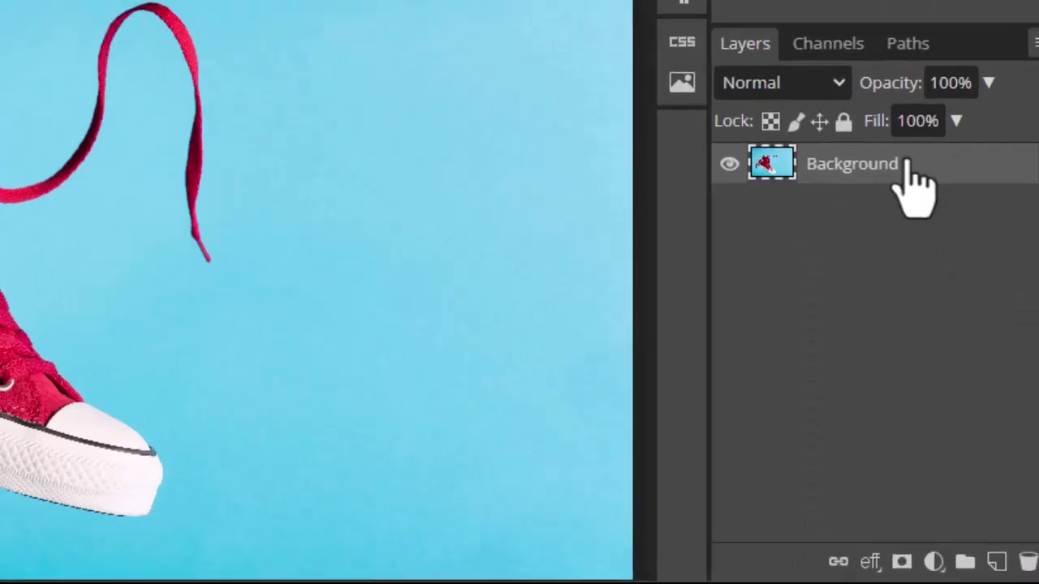
pyautogui.moveTo(986, 317); pyautogui.dragTo(985, 325)
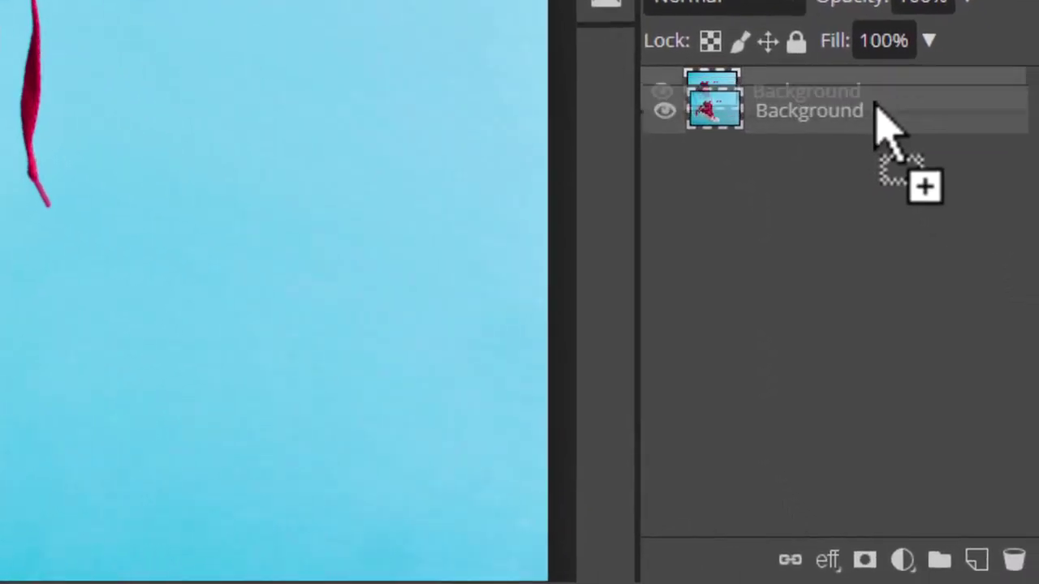
pyautogui.moveTo(875, 105); pyautogui.dragTo(985, 563)
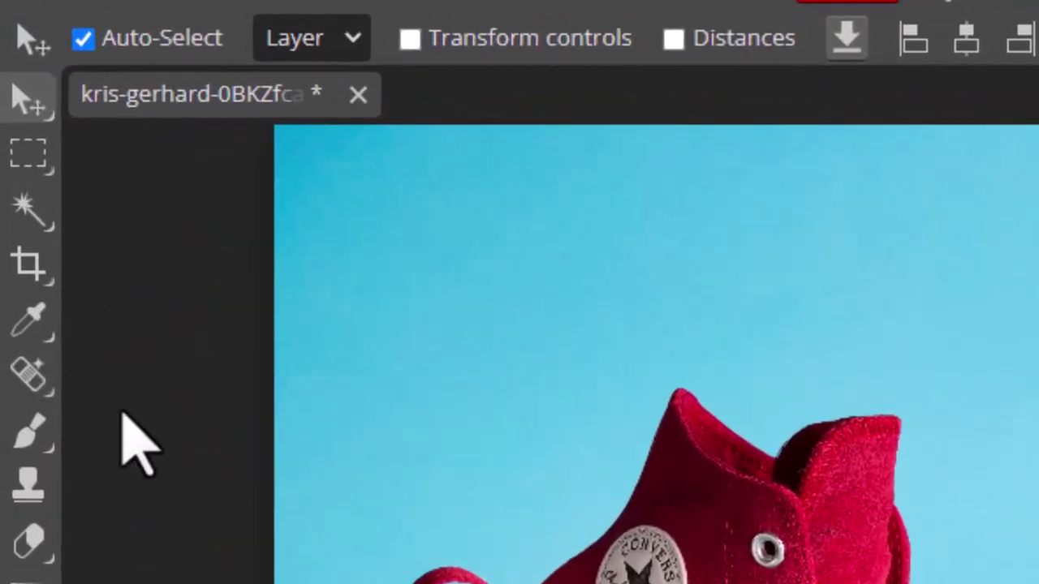
# Step: Use the Magic Wand tool's Select Subject to outline the red sneaker and its laces
pyautogui.click(43, 213)
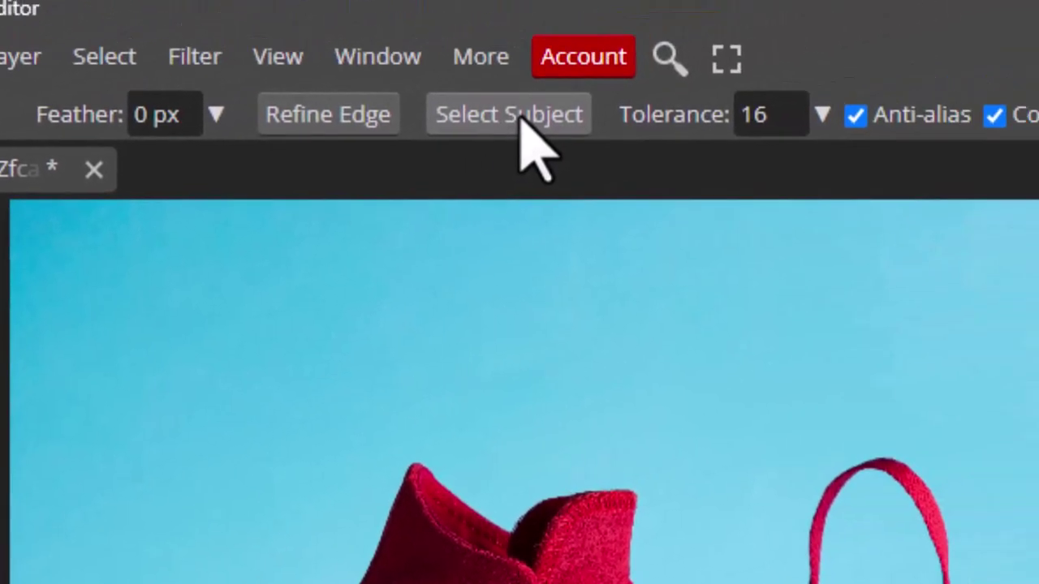
pyautogui.click(464, 136)
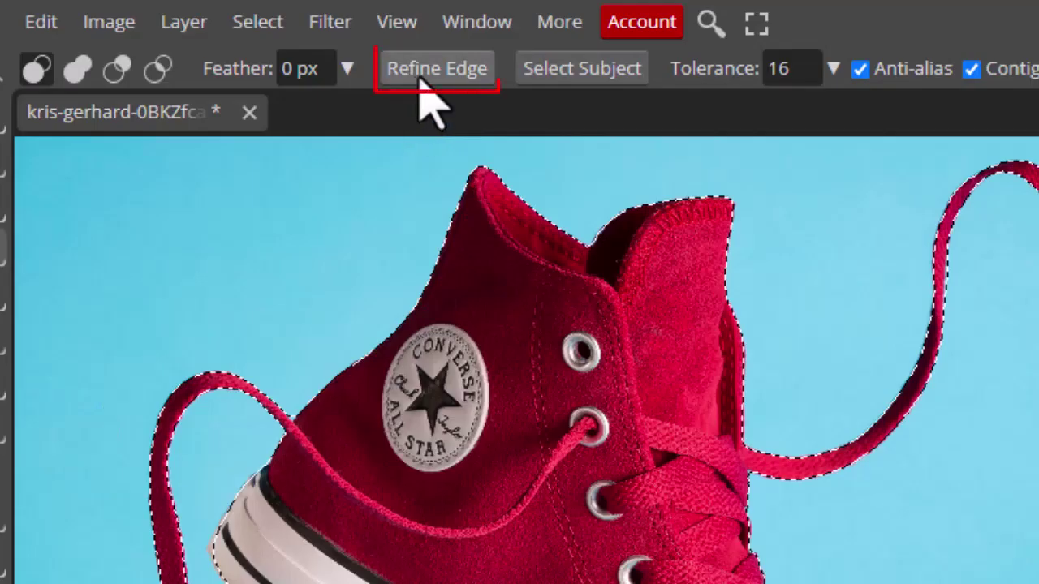
# Step: Refine the sneaker selection's edges, inspecting the zoomed previews, and output to a New Layer
pyautogui.click(421, 81)
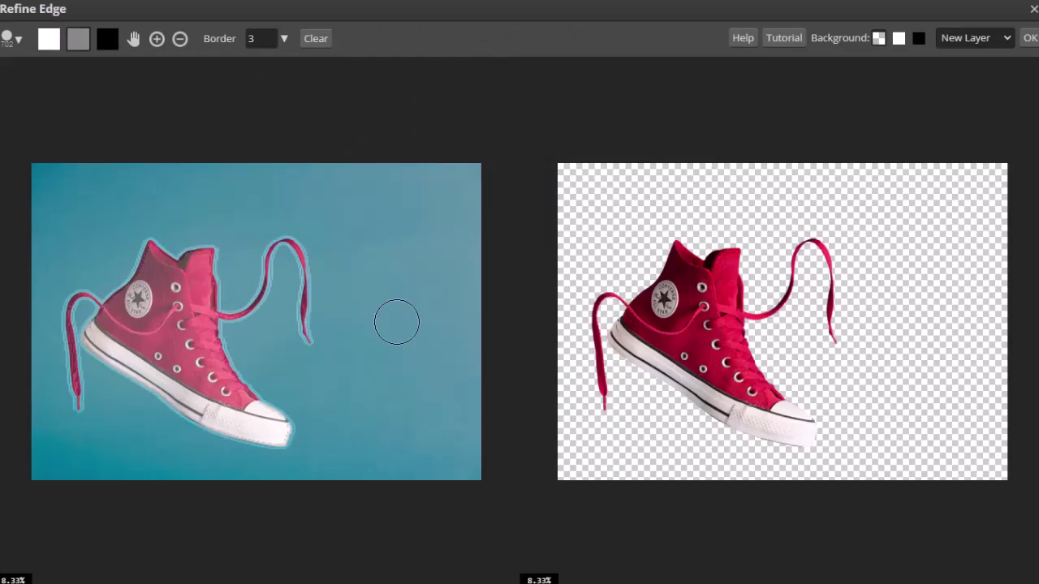
pyautogui.click(159, 38)
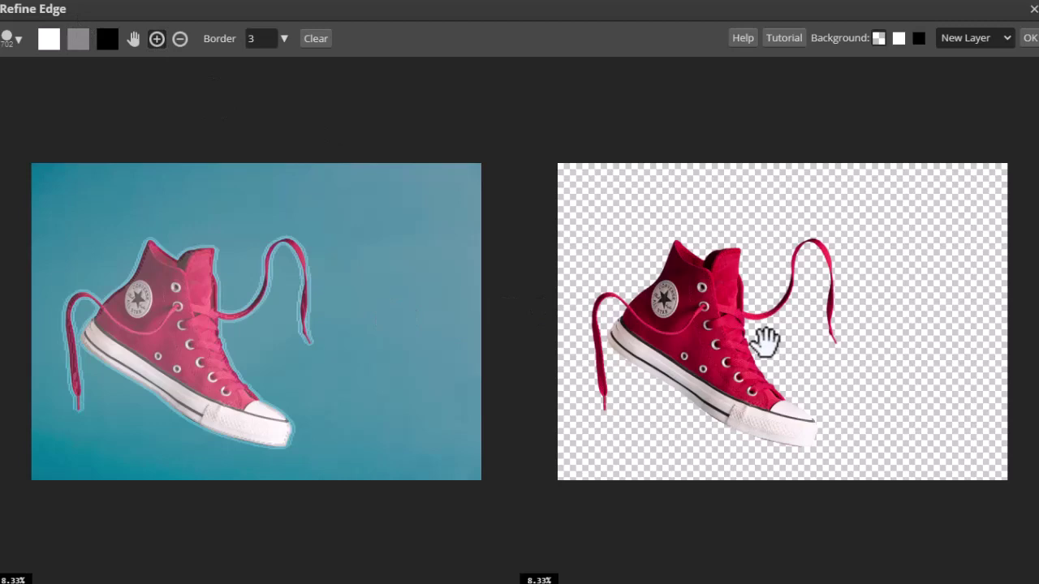
pyautogui.click(696, 328)
pyautogui.moveTo(274, 301)
pyautogui.mouseDown()
pyautogui.moveTo(218, 307)
pyautogui.moveTo(92, 290)
pyautogui.mouseUp()
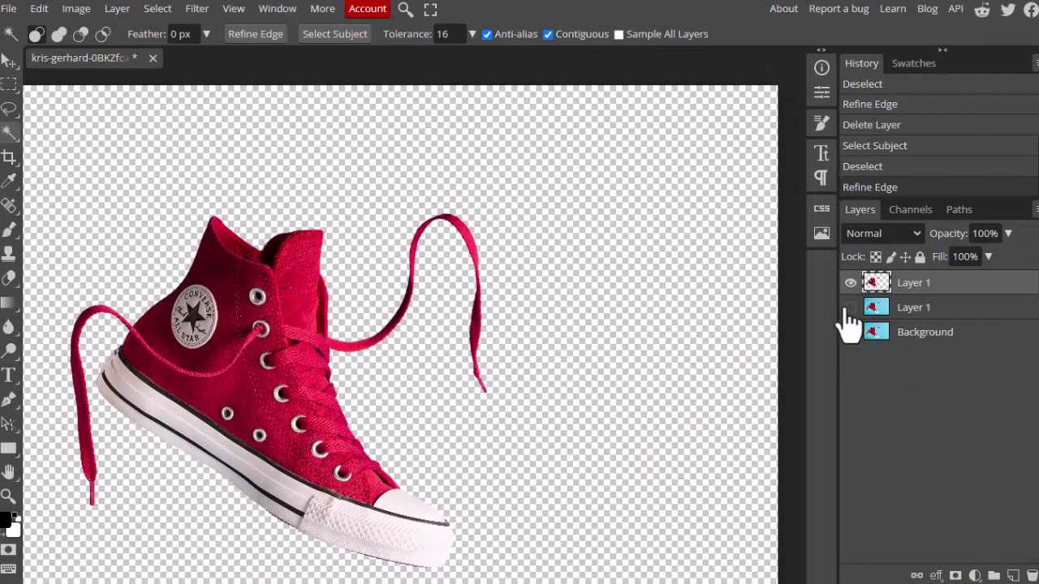
# Step: Hide the Background layer to show the sneaker on transparency and export it as PNG
pyautogui.click(849, 308)
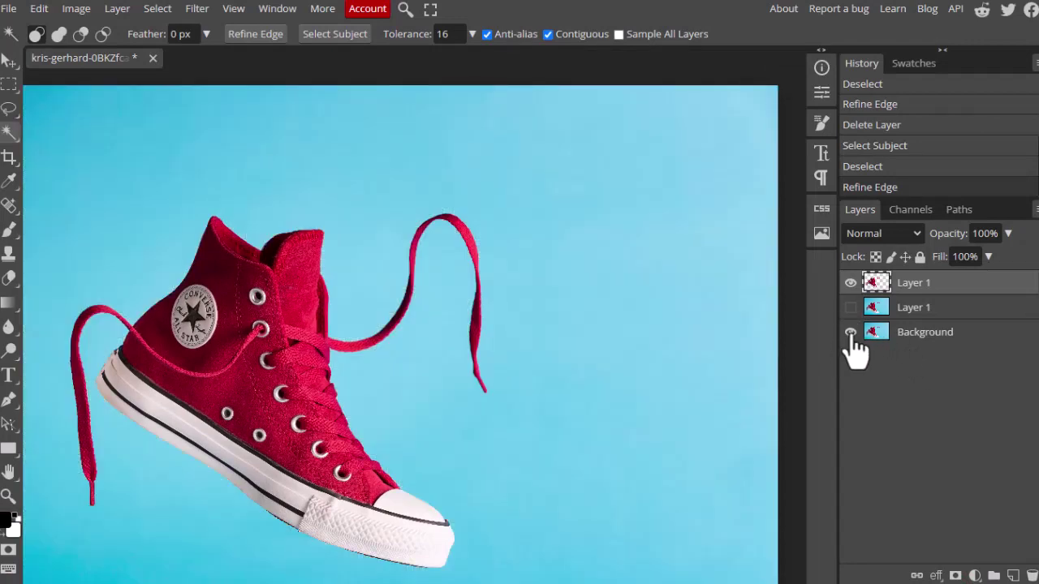
pyautogui.click(850, 333)
pyautogui.click(850, 333)
pyautogui.click(849, 333)
pyautogui.click(850, 333)
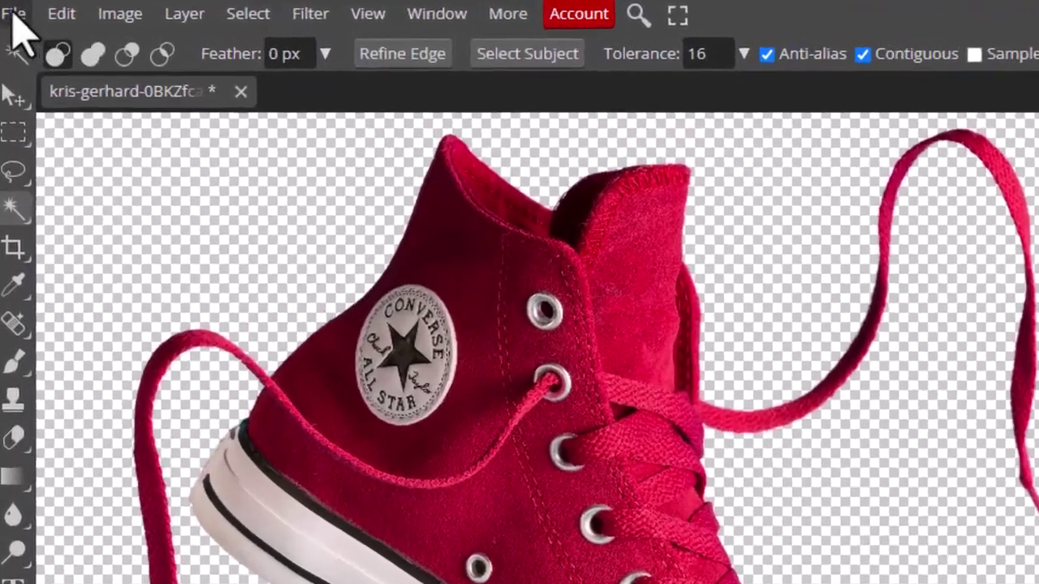
pyautogui.click(10, 9)
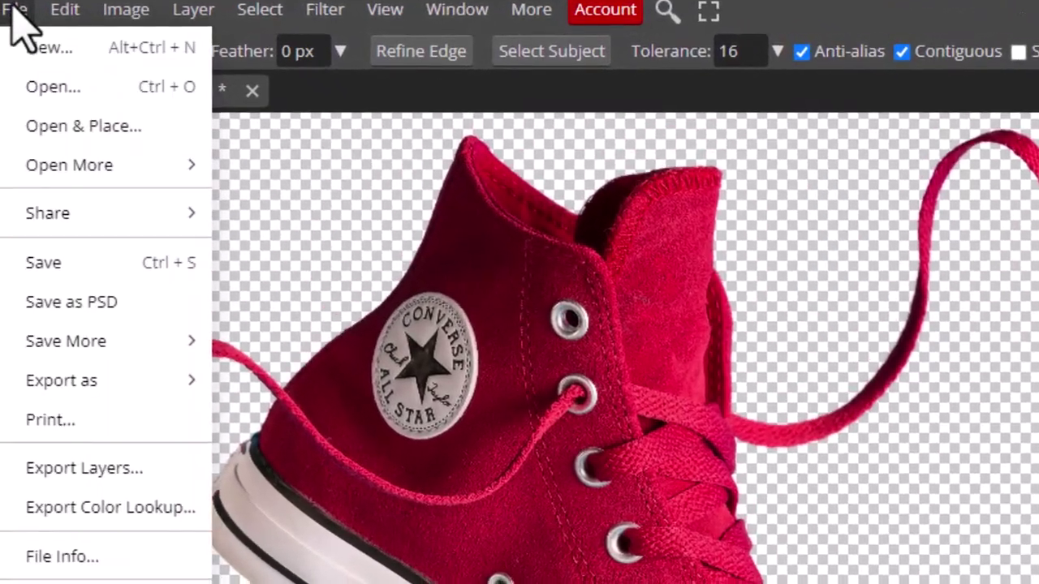
pyautogui.moveTo(71, 297)
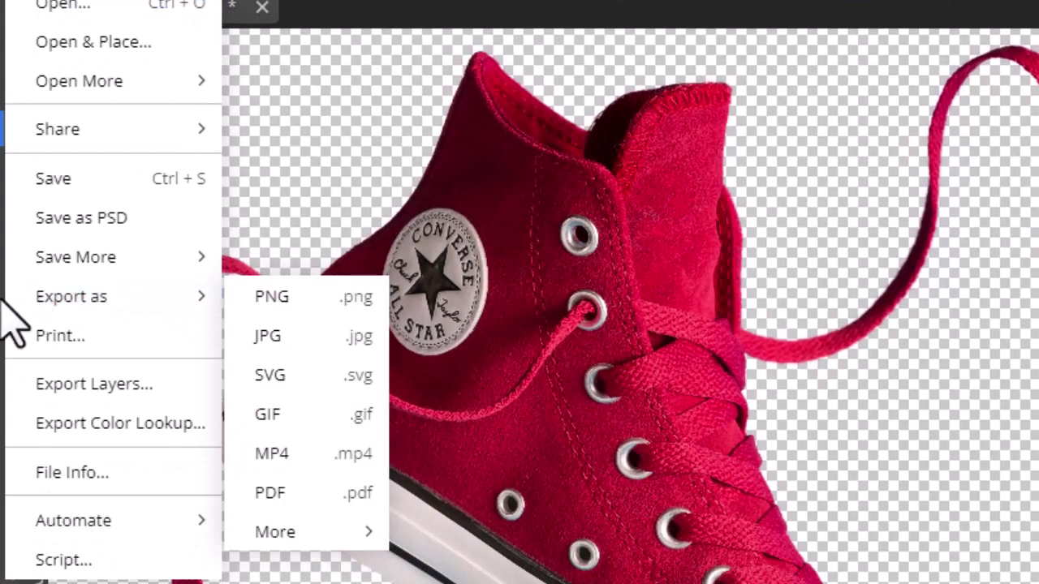
pyautogui.click(325, 298)
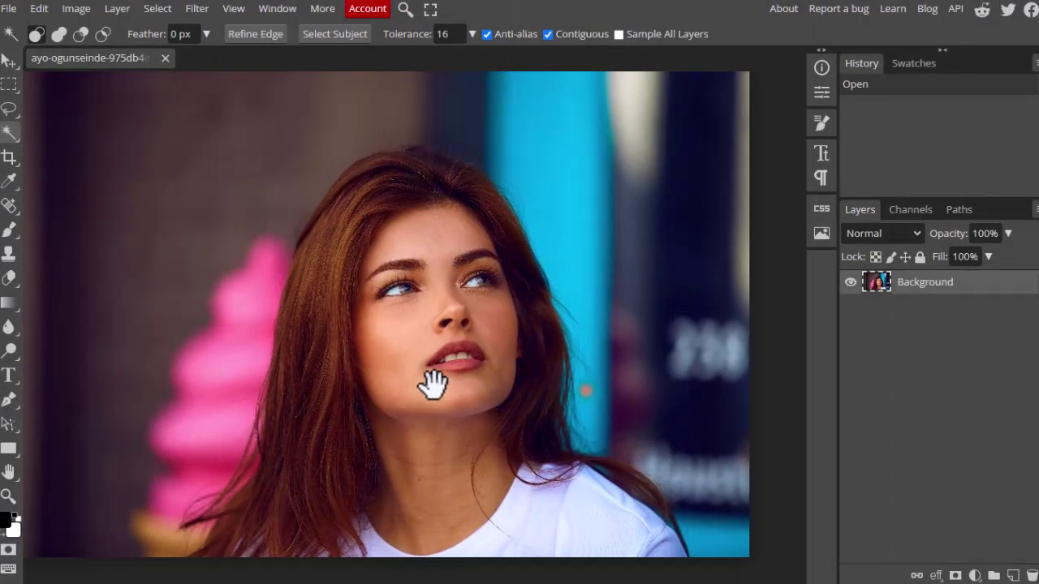
# Step: Zoom in near the portrait's chin and place the first Pen shape anchors along the lower hair edge
pyautogui.keyDown('ctrl'); pyautogui.click(437, 403); pyautogui.keyUp('ctrl')
pyautogui.scroll(-2, 446, 382)
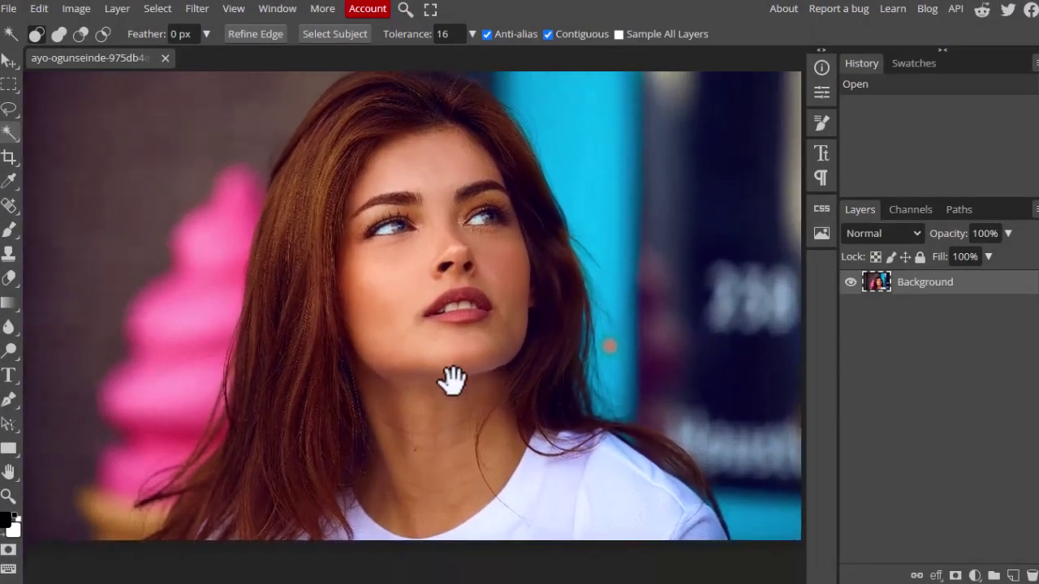
pyautogui.scroll(-1, 455, 406)
pyautogui.scroll(3, 458, 424)
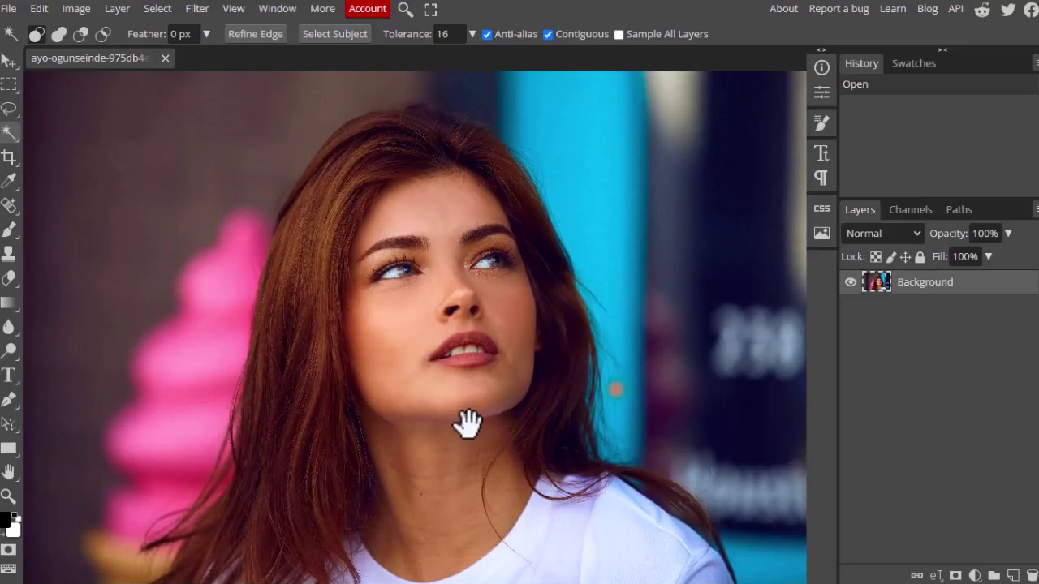
pyautogui.moveTo(468, 423); pyautogui.dragTo(476, 406)
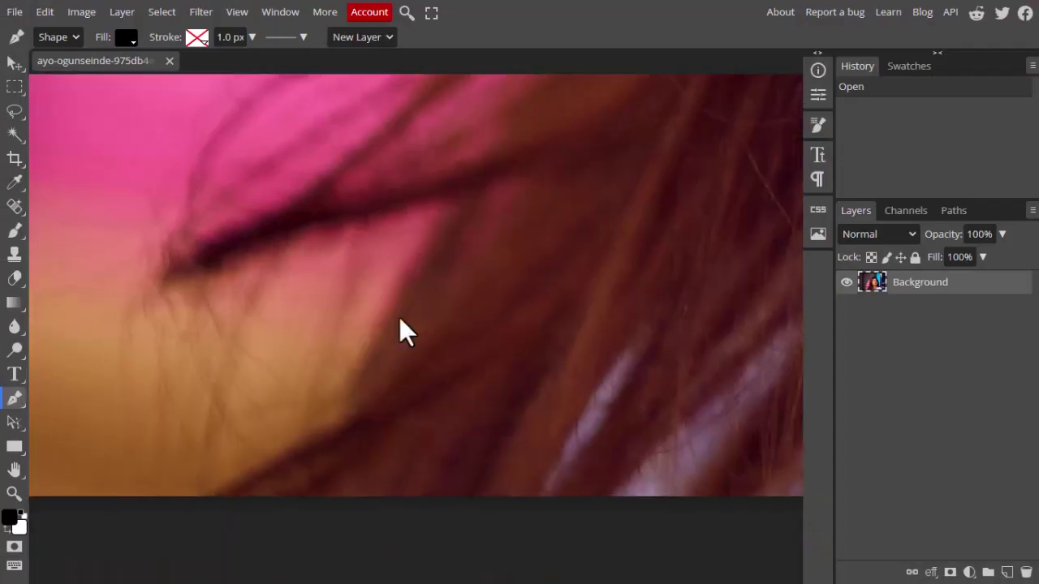
pyautogui.click(254, 463)
pyautogui.click(305, 444)
pyautogui.click(349, 402)
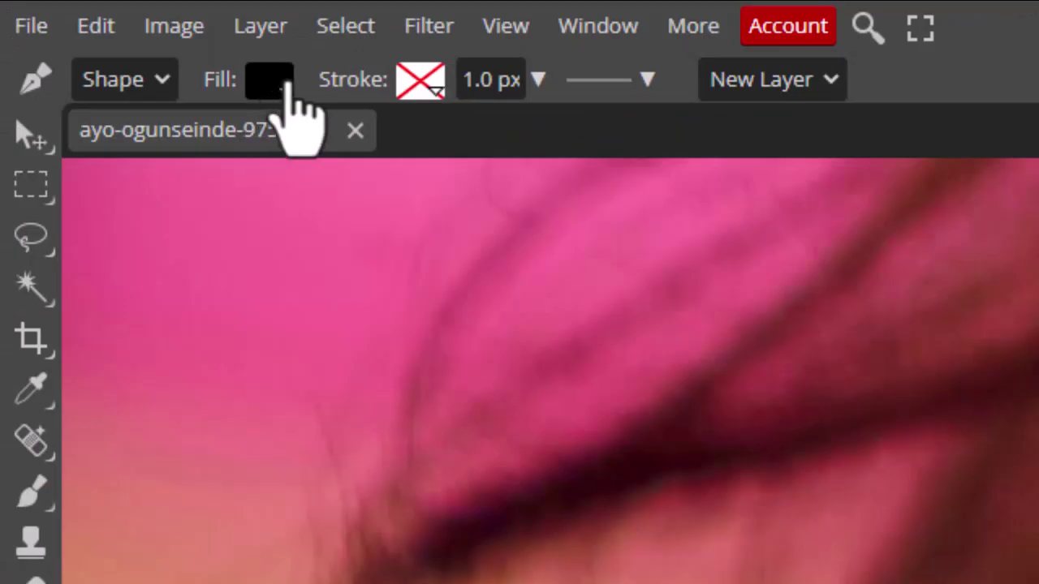
# Step: Set the Pen shape's fill to none and its stroke to white
pyautogui.click(130, 39)
pyautogui.click(371, 144)
pyautogui.click(436, 89)
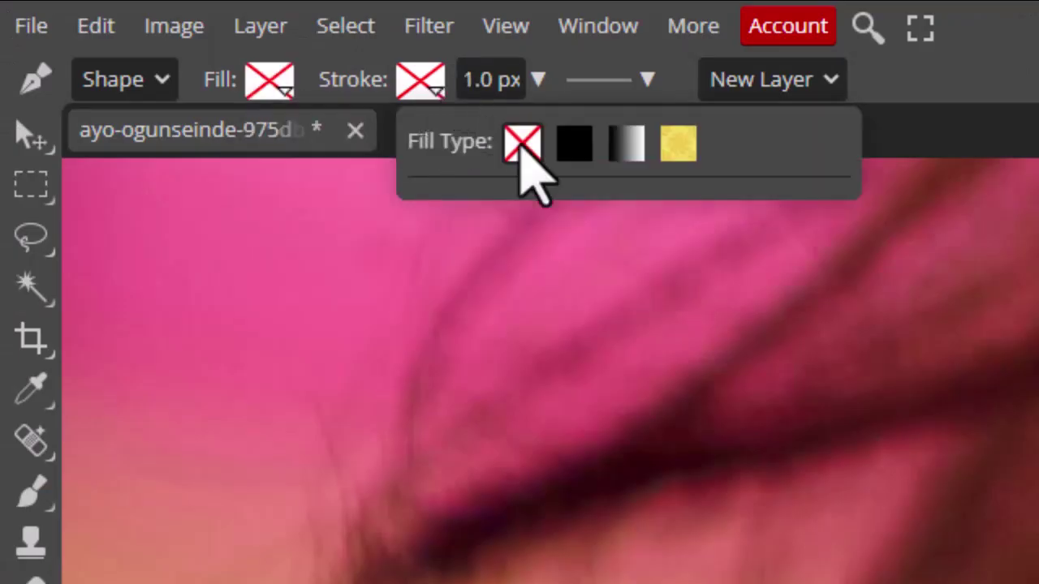
pyautogui.click(574, 144)
pyautogui.click(695, 260)
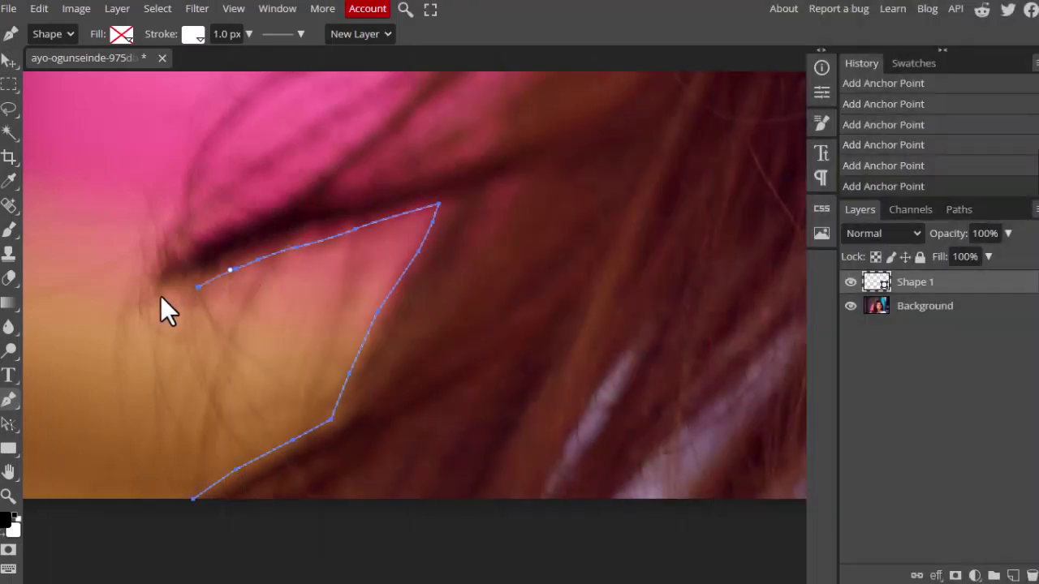
# Step: Add anchors along the lower hair edge, undoing and restoring a stray point
pyautogui.click(161, 296)
pyautogui.click(267, 173)
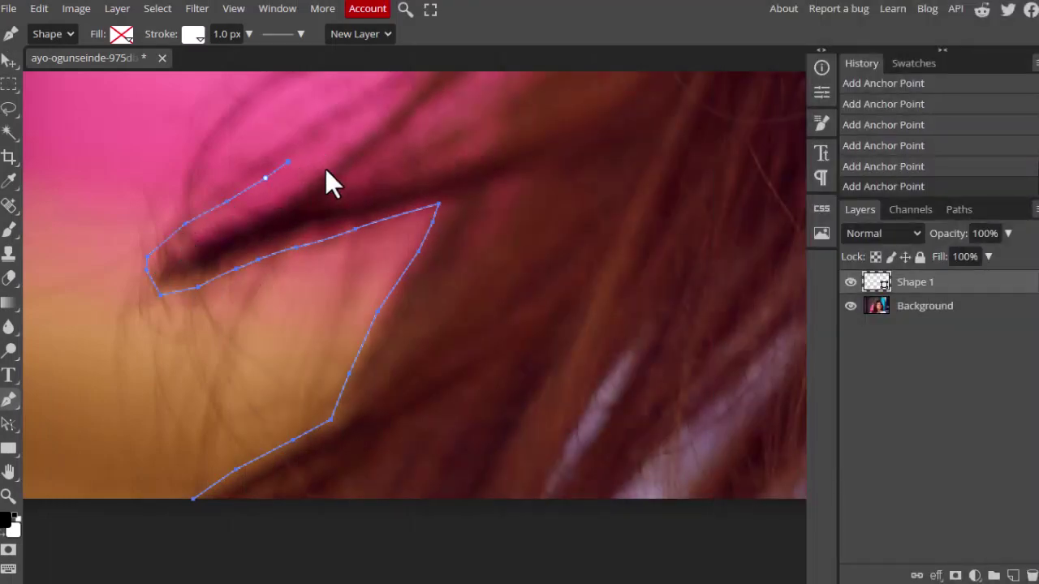
pyautogui.moveTo(325, 169); pyautogui.dragTo(287, 435)
pyautogui.hotkey('ctrl', 'z')
pyautogui.hotkey('ctrl', 'shift', 'z')
pyautogui.hotkey('ctrl', 'shift', 'z')
pyautogui.hotkey('ctrl', 'shift', 'z')
pyautogui.hotkey('ctrl', 'shift', 'z')
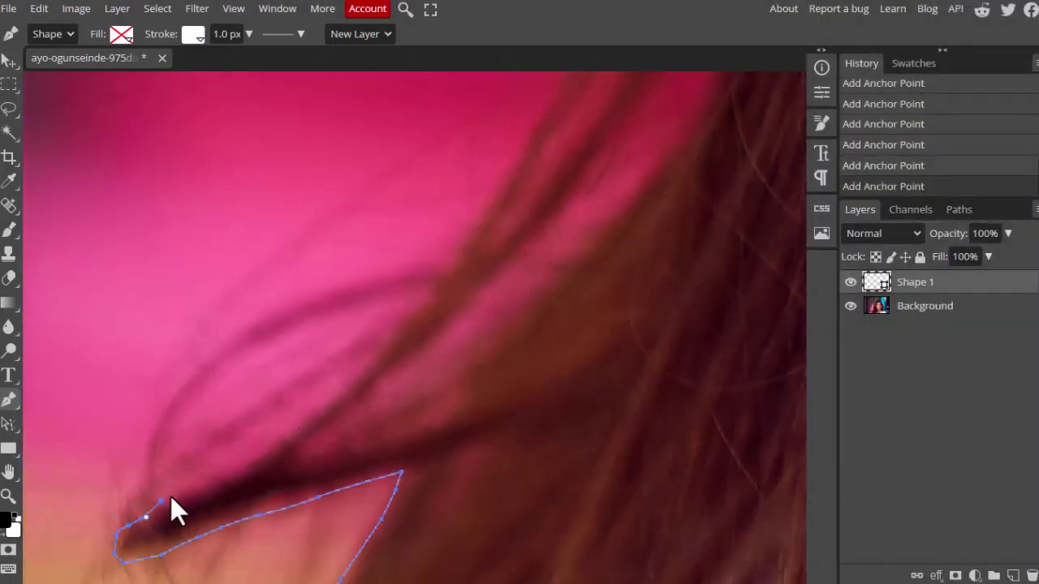
pyautogui.moveTo(339, 403); pyautogui.dragTo(232, 547)
pyautogui.scroll(2, 331, 418)
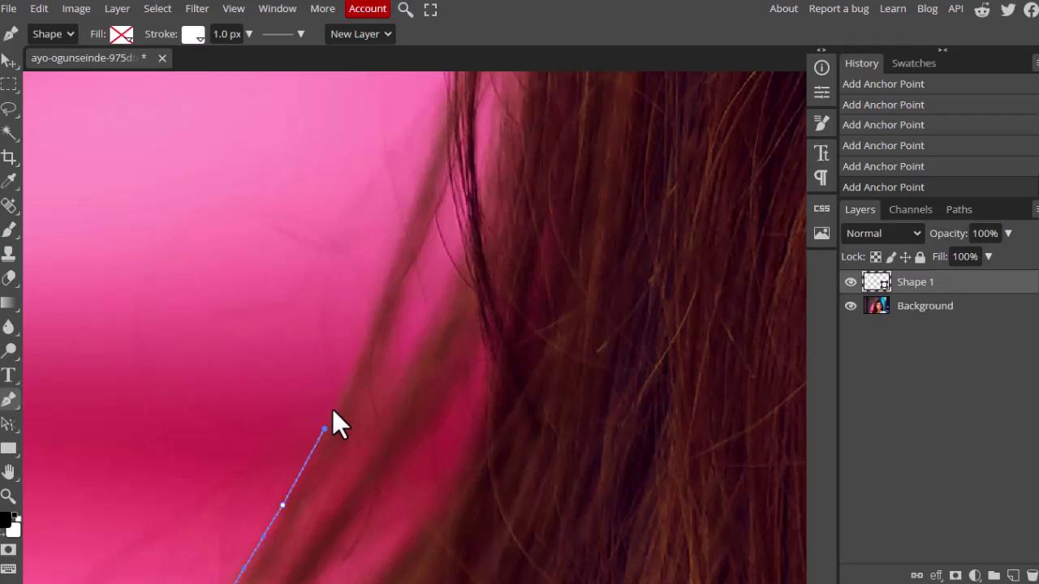
pyautogui.scroll(1, 316, 462)
pyautogui.moveTo(333, 381); pyautogui.dragTo(277, 370)
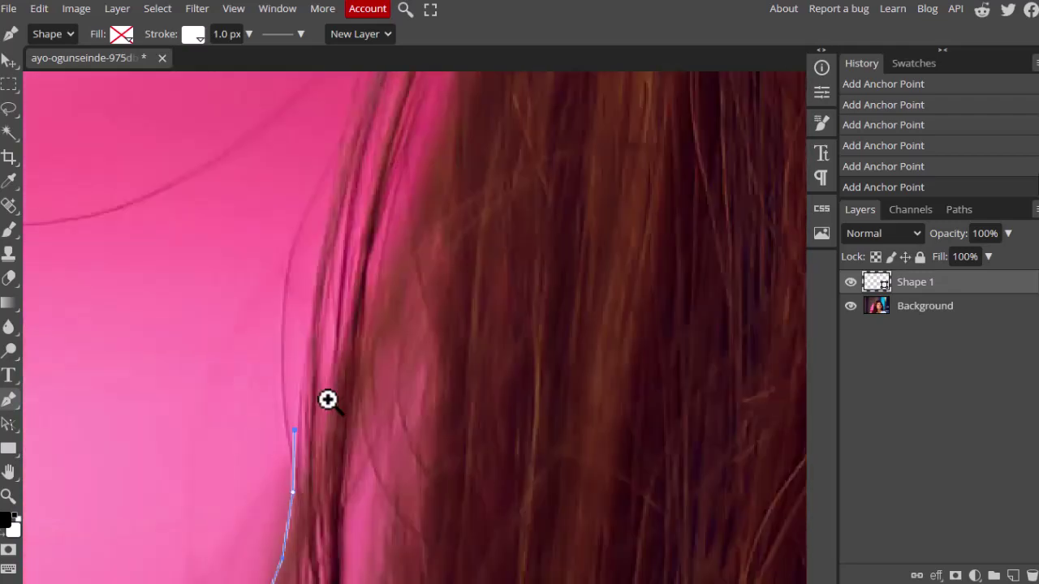
# Step: Continue the path up the hair edge, replacing a misplaced anchor
pyautogui.click(568, 317)
pyautogui.hotkey('ctrl', 'z')
pyautogui.click(314, 246)
pyautogui.moveTo(320, 220); pyautogui.dragTo(279, 265)
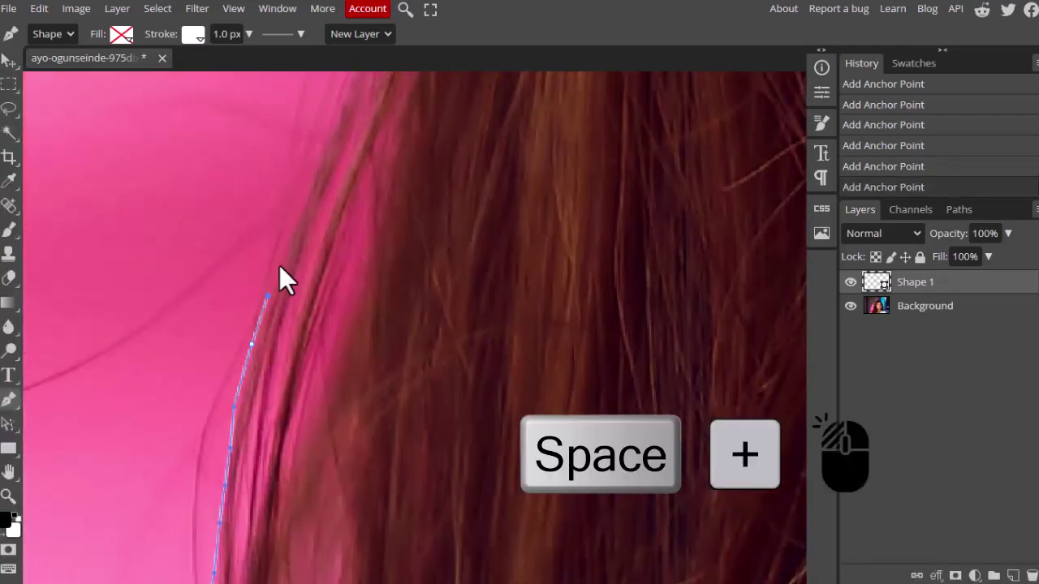
pyautogui.moveTo(342, 108)
pyautogui.mouseDown()
pyautogui.moveTo(262, 552)
pyautogui.moveTo(280, 383)
pyautogui.mouseUp()
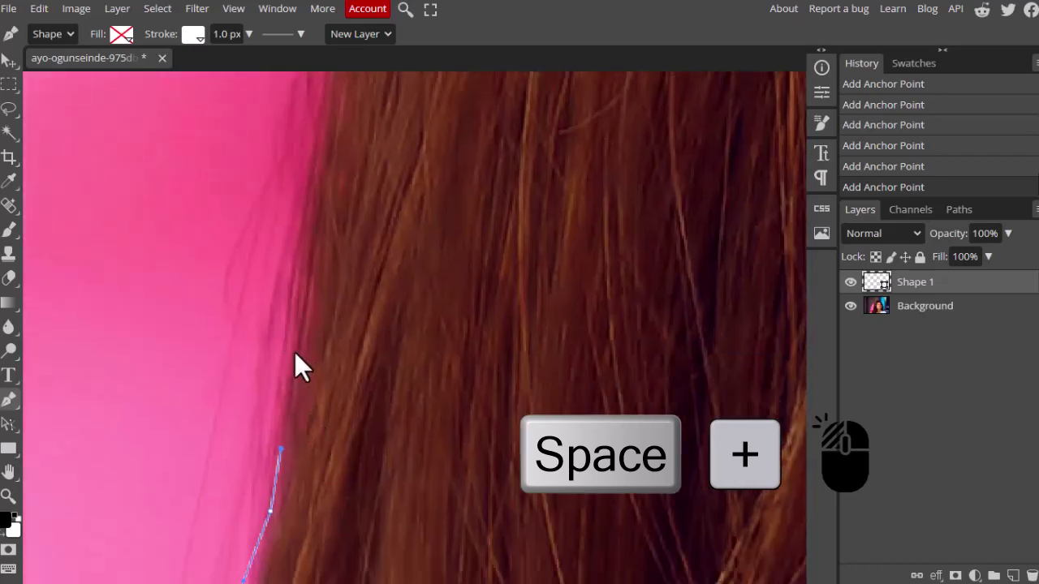
pyautogui.scroll(3, 268, 333)
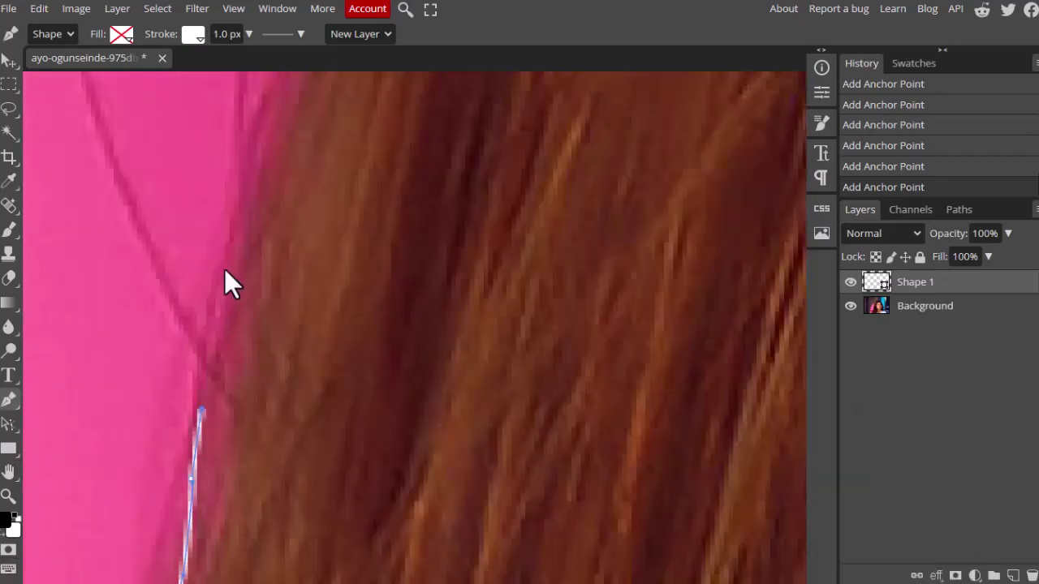
pyautogui.scroll(-2, 224, 269)
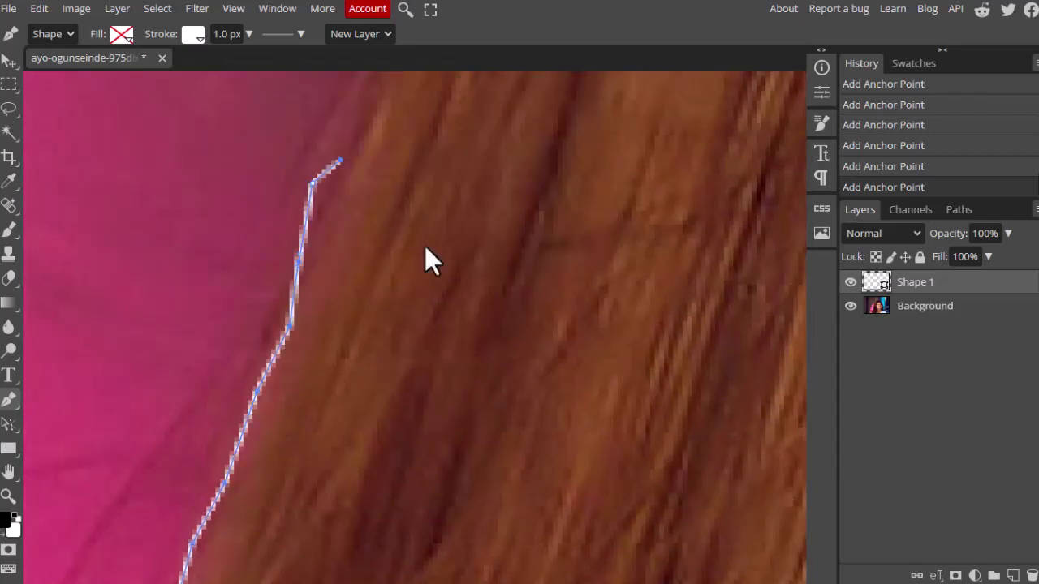
# Step: Extend the path over the top anchors toward the crown, trimming extra anchors
pyautogui.moveTo(425, 245)
pyautogui.mouseDown()
pyautogui.moveTo(399, 473)
pyautogui.moveTo(259, 571)
pyautogui.moveTo(273, 571)
pyautogui.moveTo(339, 381)
pyautogui.mouseUp()
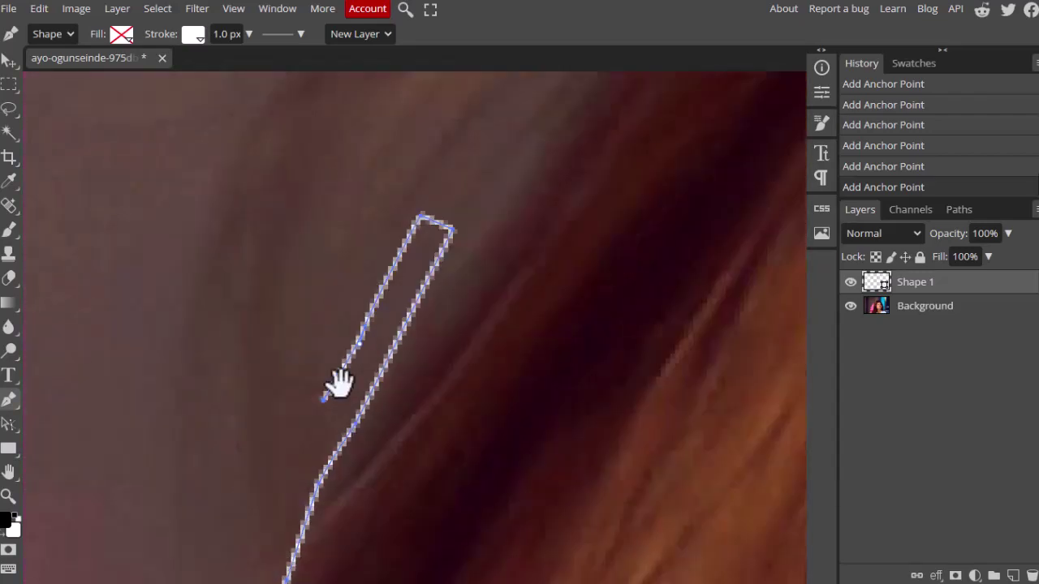
pyautogui.scroll(-2, 262, 572)
pyautogui.scroll(-2, 414, 469)
pyautogui.scroll(-2, 415, 468)
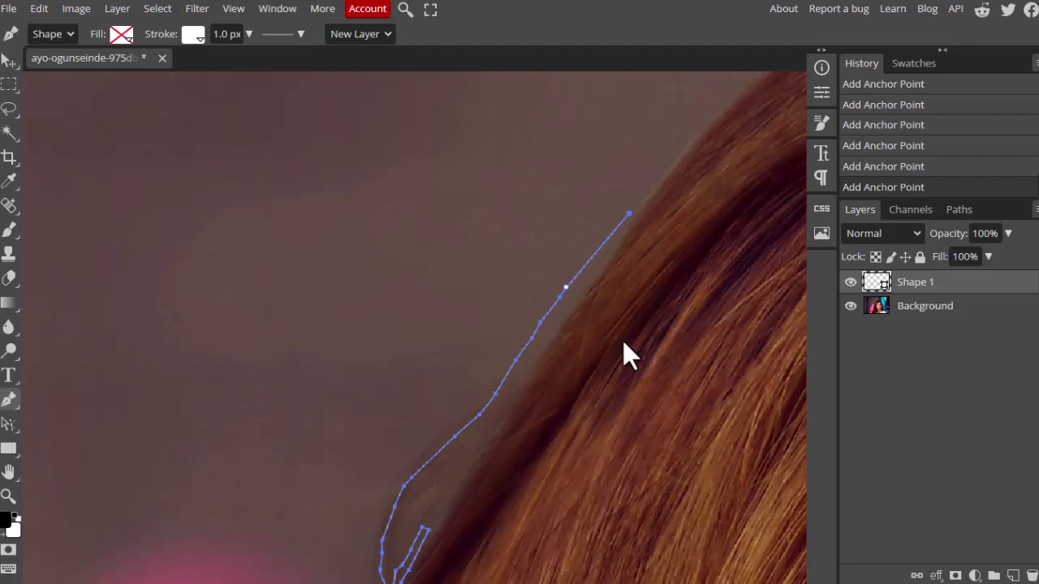
pyautogui.hotkey('ctrl', 'z')
pyautogui.hotkey('ctrl', 'z')
pyautogui.hotkey('ctrl', 'z')
pyautogui.hotkey('ctrl', 'shift', 'z')
pyautogui.hotkey('ctrl', 'shift', 'z')
pyautogui.scroll(2, 463, 395)
pyautogui.scroll(1, 381, 475)
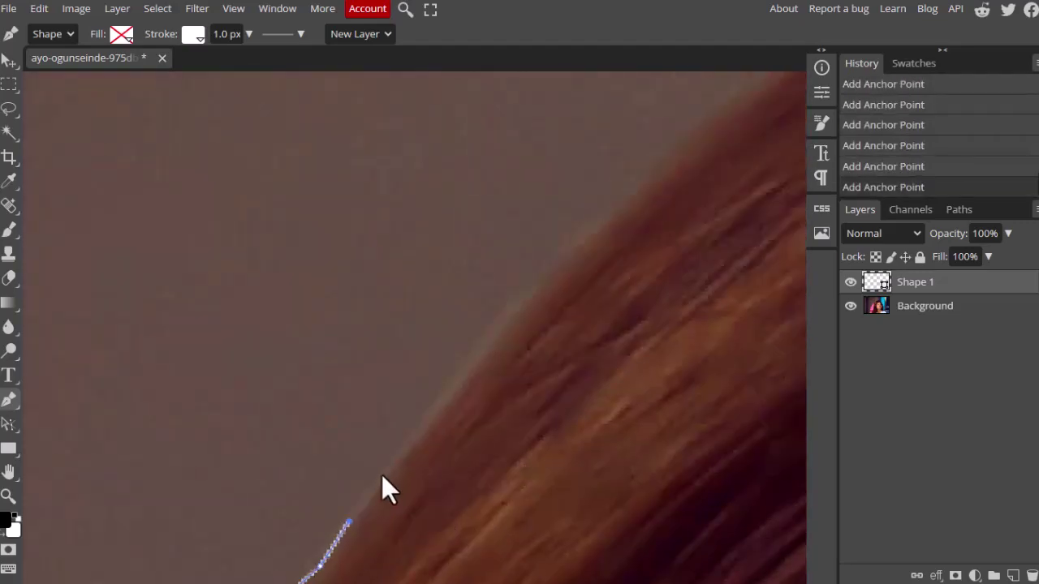
pyautogui.moveTo(575, 316)
pyautogui.mouseDown()
pyautogui.moveTo(517, 348)
pyautogui.moveTo(557, 278)
pyautogui.moveTo(154, 383)
pyautogui.mouseUp()
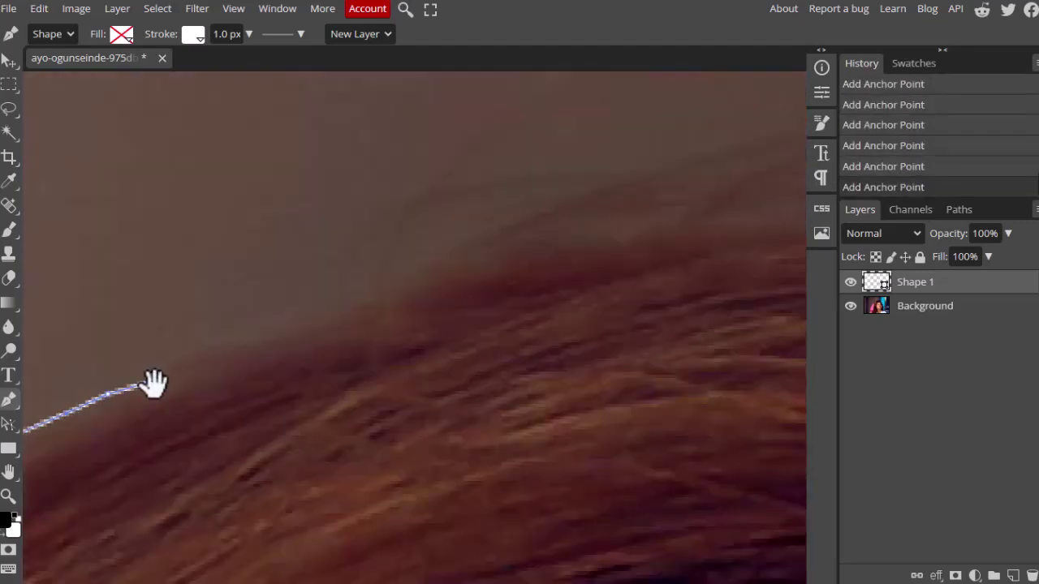
pyautogui.moveTo(427, 271); pyautogui.dragTo(249, 283)
pyautogui.moveTo(552, 171)
pyautogui.mouseDown()
pyautogui.moveTo(376, 249)
pyautogui.moveTo(438, 283)
pyautogui.mouseUp()
# Step: Trace down the right hair edge to the shoulder, closing the outline as Shape 1
pyautogui.moveTo(788, 386); pyautogui.dragTo(397, 381)
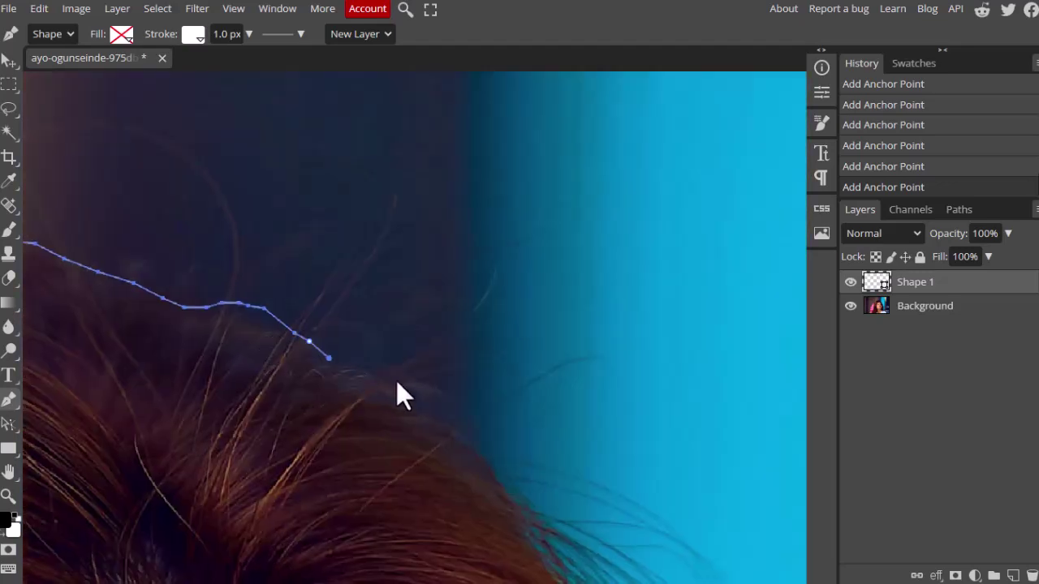
pyautogui.click(550, 516)
pyautogui.moveTo(550, 516); pyautogui.dragTo(340, 312)
pyautogui.moveTo(376, 419); pyautogui.dragTo(307, 258)
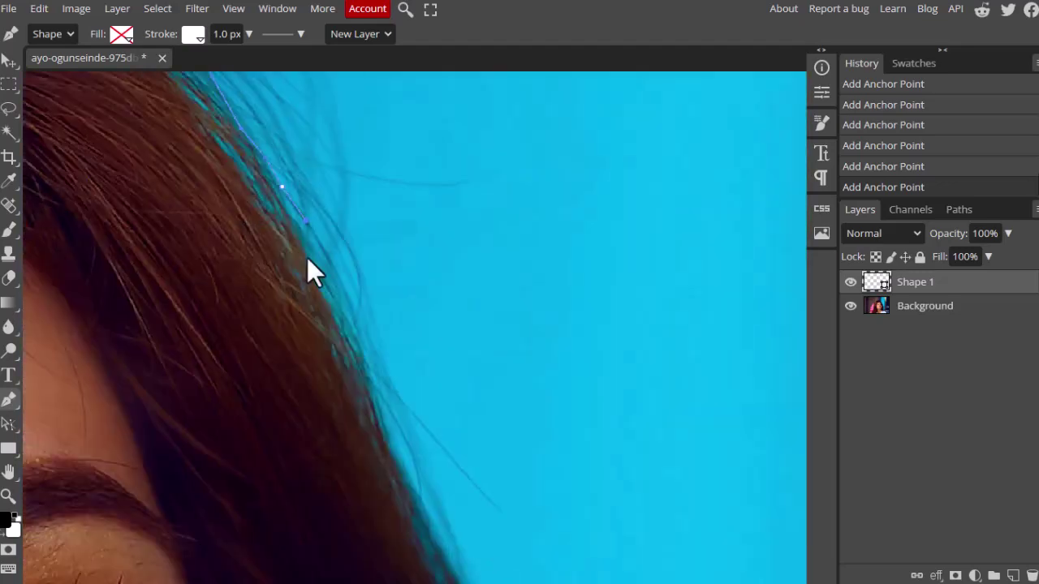
pyautogui.moveTo(410, 478); pyautogui.dragTo(224, 258)
pyautogui.moveTo(298, 402); pyautogui.dragTo(301, 271)
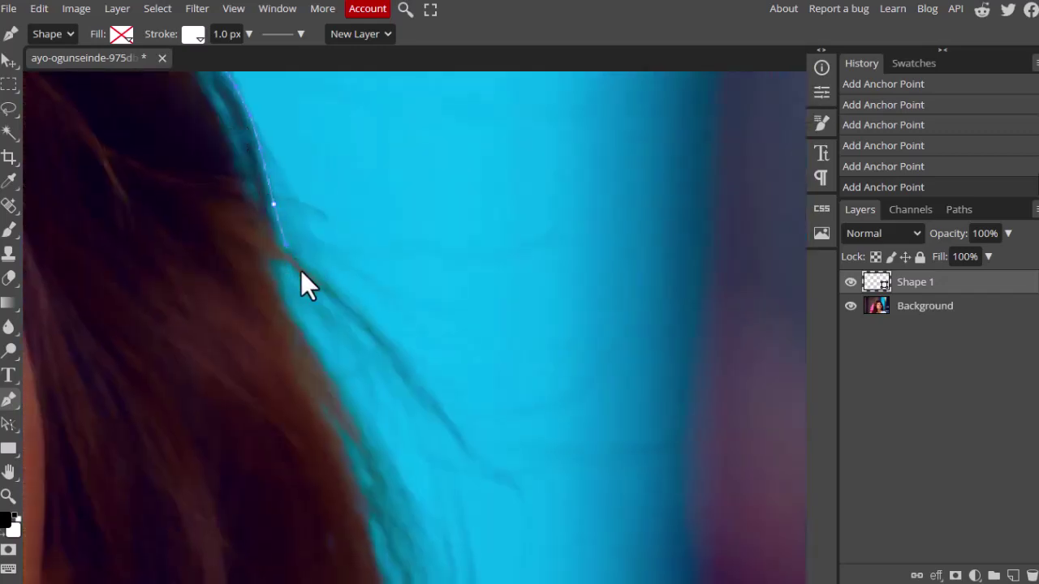
pyautogui.scroll(-2, 297, 241)
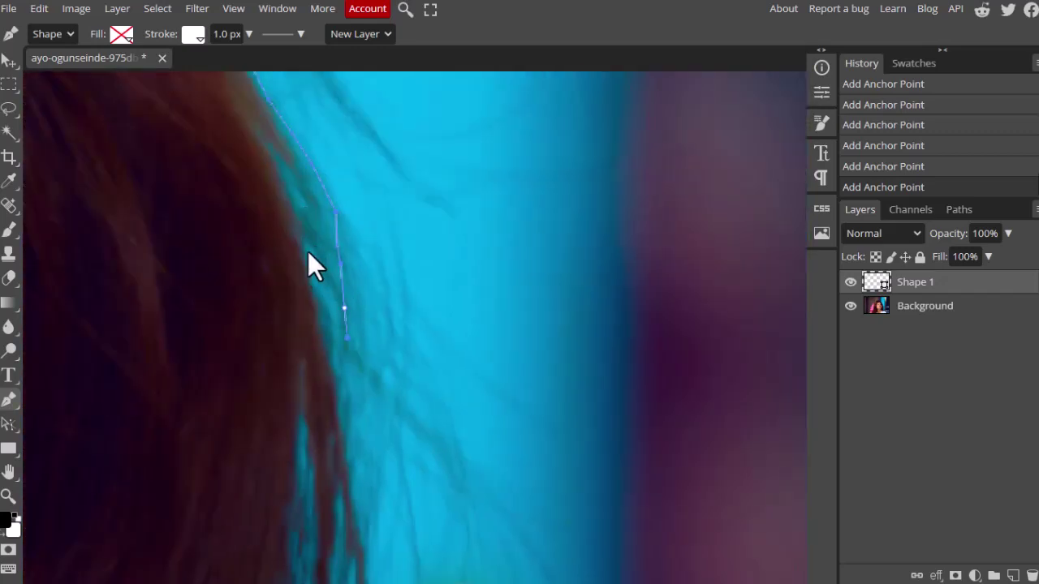
pyautogui.scroll(-2, 345, 471)
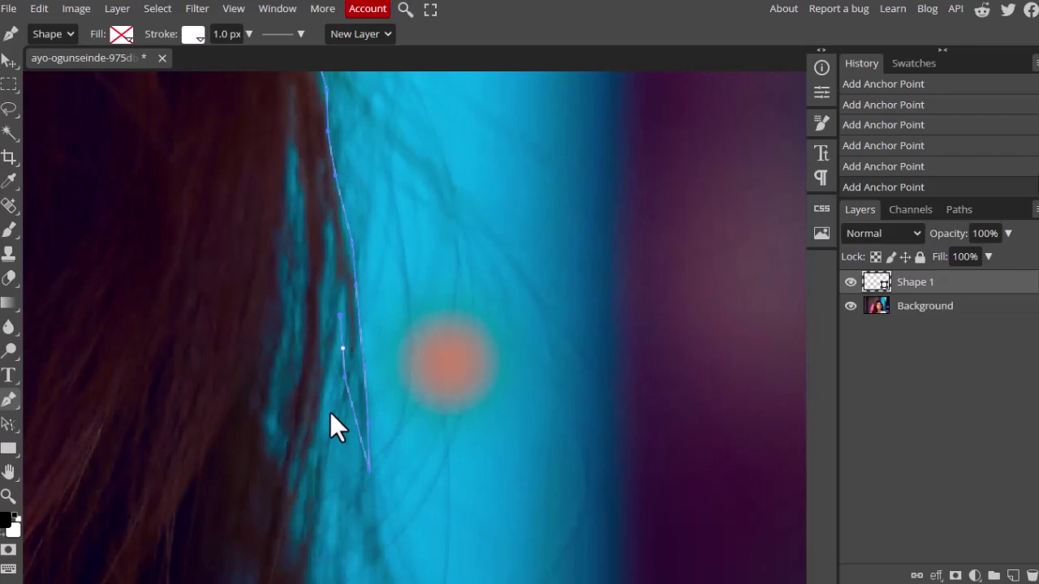
pyautogui.scroll(-2, 329, 416)
pyautogui.scroll(-2, 340, 371)
pyautogui.scroll(-3, 510, 241)
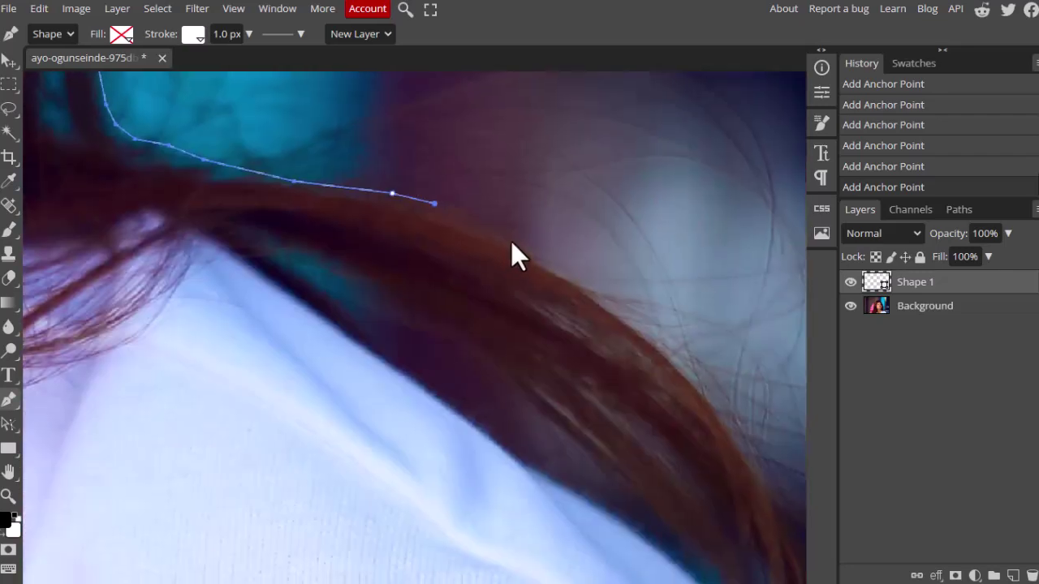
pyautogui.scroll(-3, 442, 151)
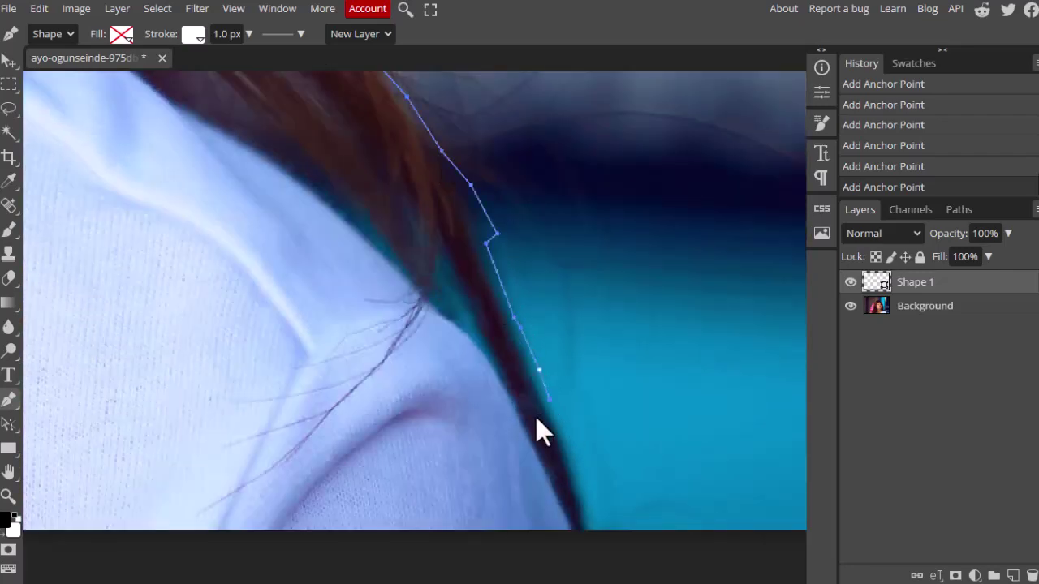
pyautogui.scroll(-3, 584, 530)
# Step: Close the traced outline at its starting anchor and convert the path into a selection
pyautogui.scroll(-2, 552, 457)
pyautogui.click(308, 475)
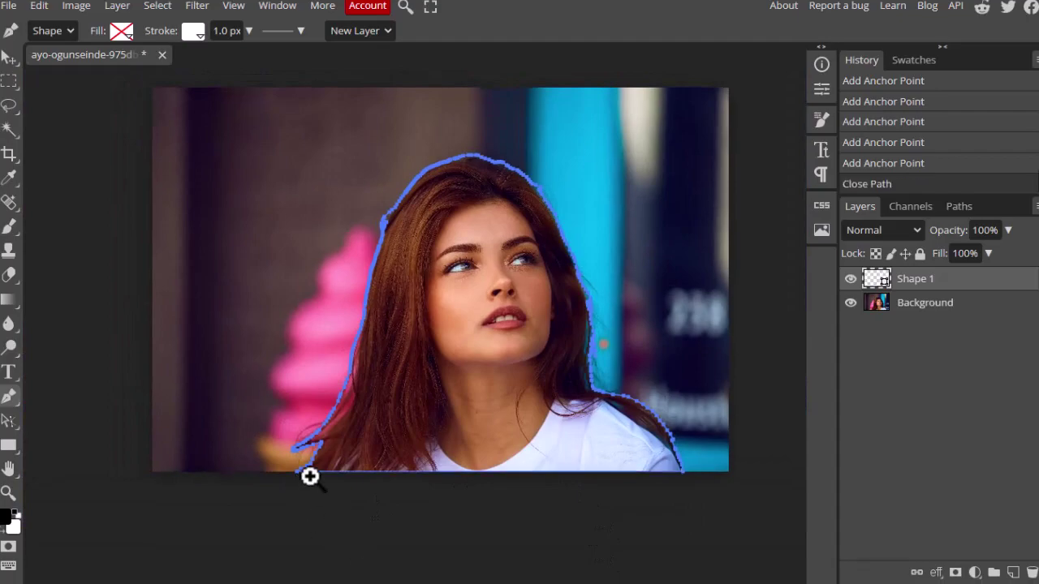
pyautogui.scroll(5, 530, 502)
pyautogui.scroll(-5, 530, 502)
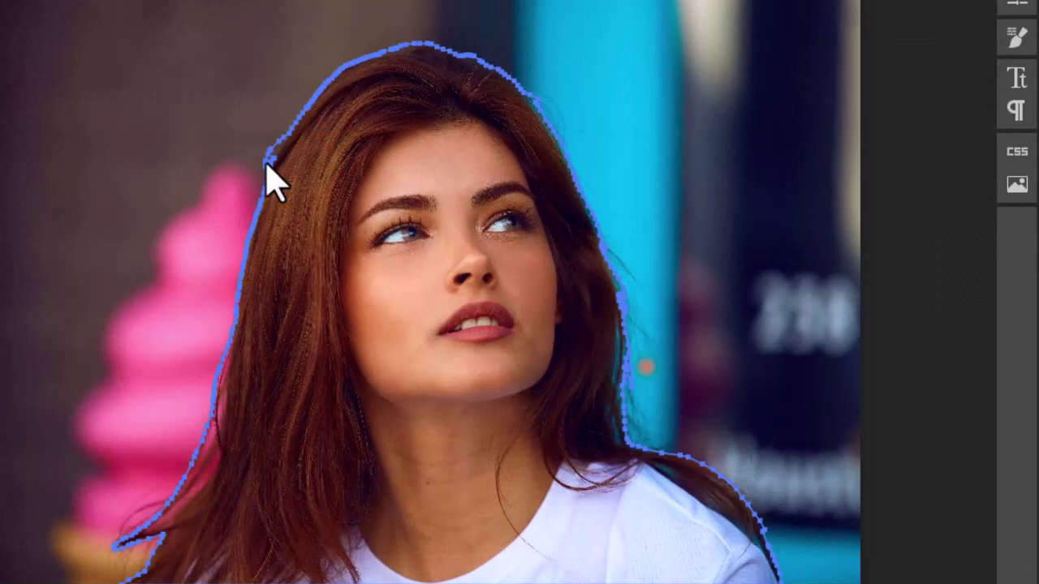
pyautogui.rightClick(274, 179)
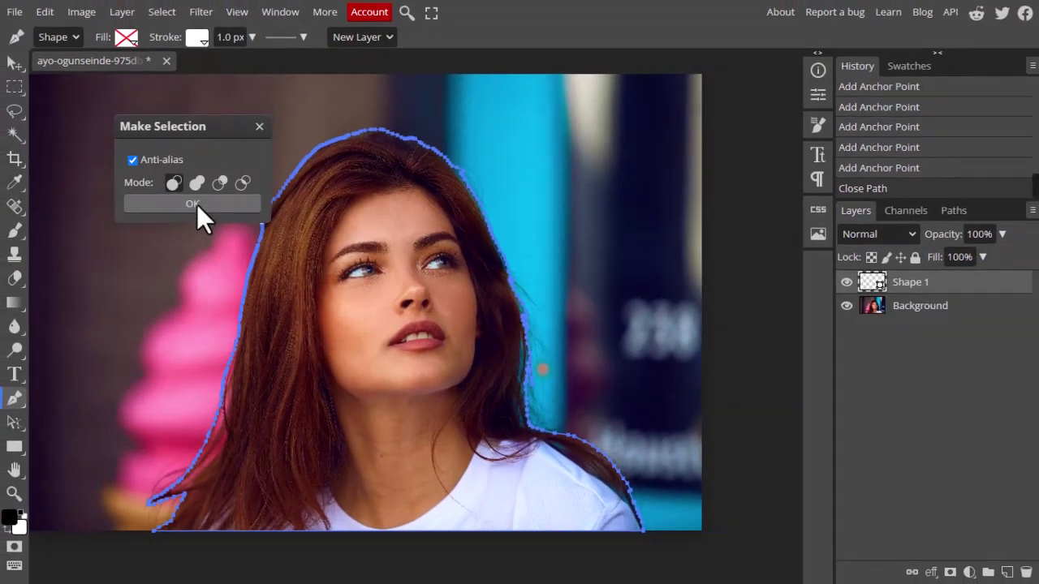
pyautogui.click(192, 203)
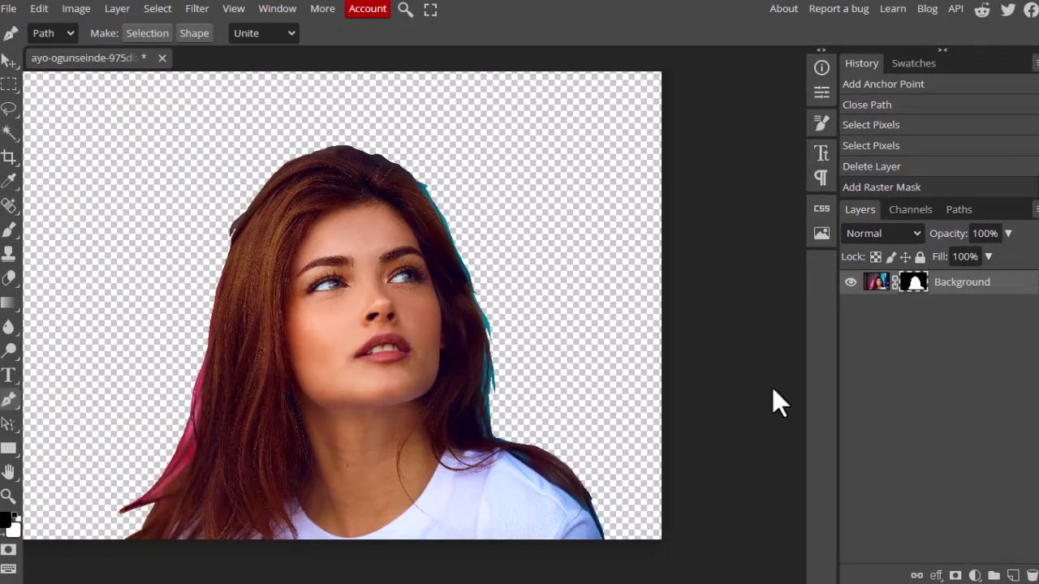
# Step: Pan the view to bring the top of the woman's head into view
pyautogui.scroll(5, 456, 355)
pyautogui.scroll(-3, 756, 387)
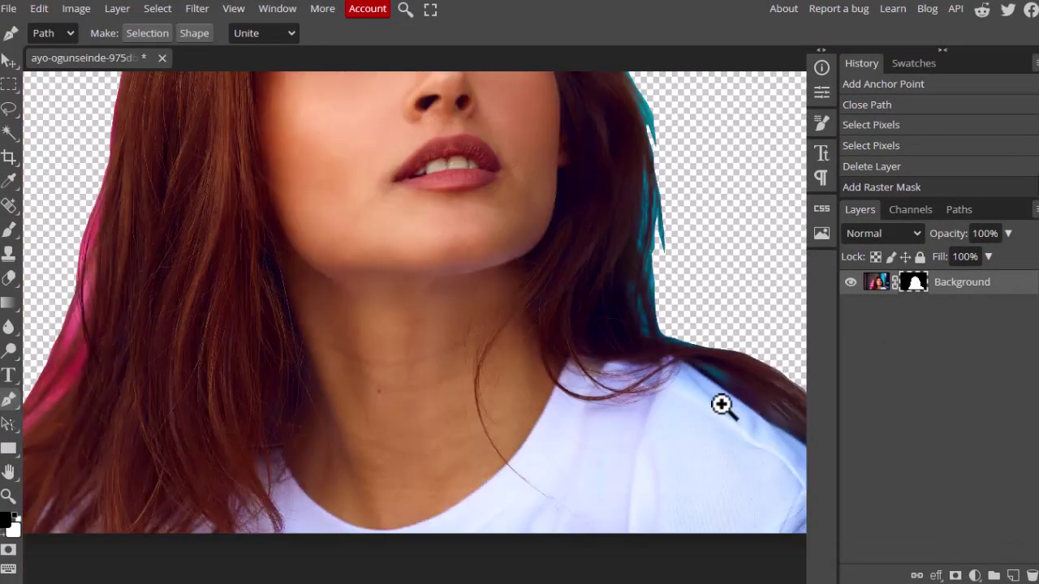
pyautogui.scroll(-1, 723, 405)
pyautogui.hscroll(-3, 359, 433)
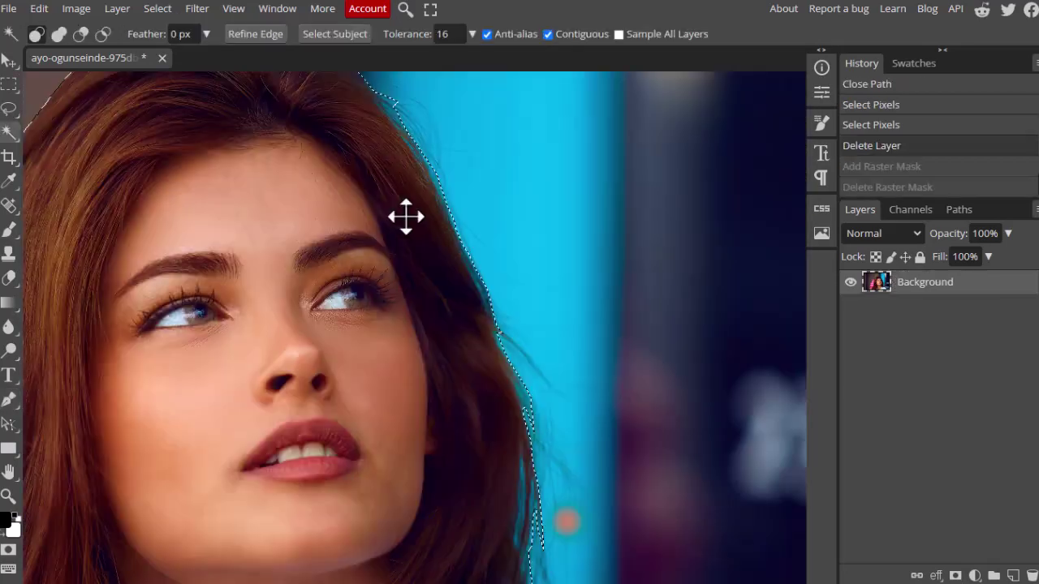
pyautogui.moveTo(382, 190); pyautogui.dragTo(514, 244)
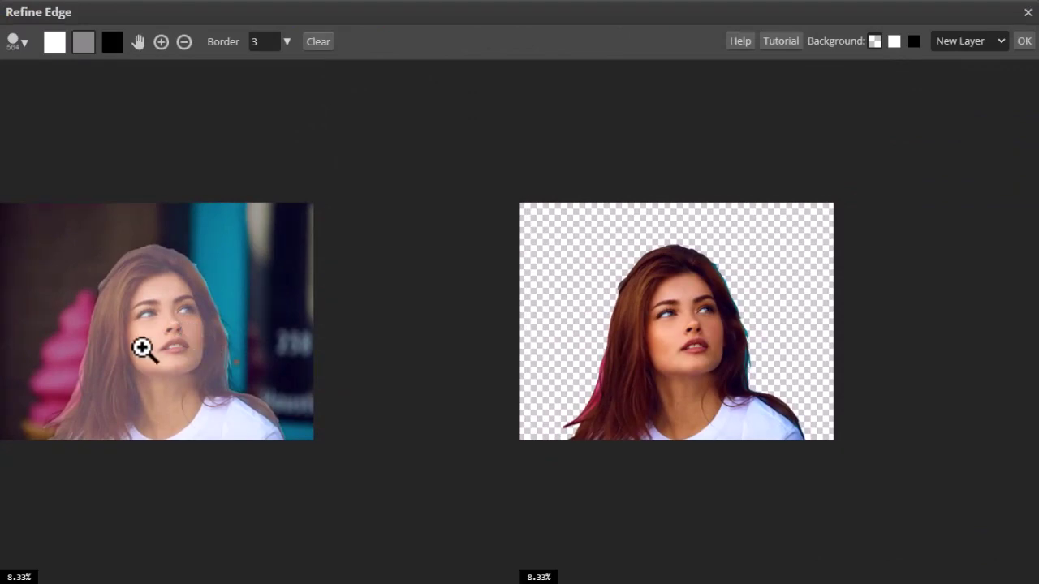
# Step: Zoom both Refine Edge previews to 25% and brush the upper hair edge
pyautogui.click(142, 348)
pyautogui.click(142, 347)
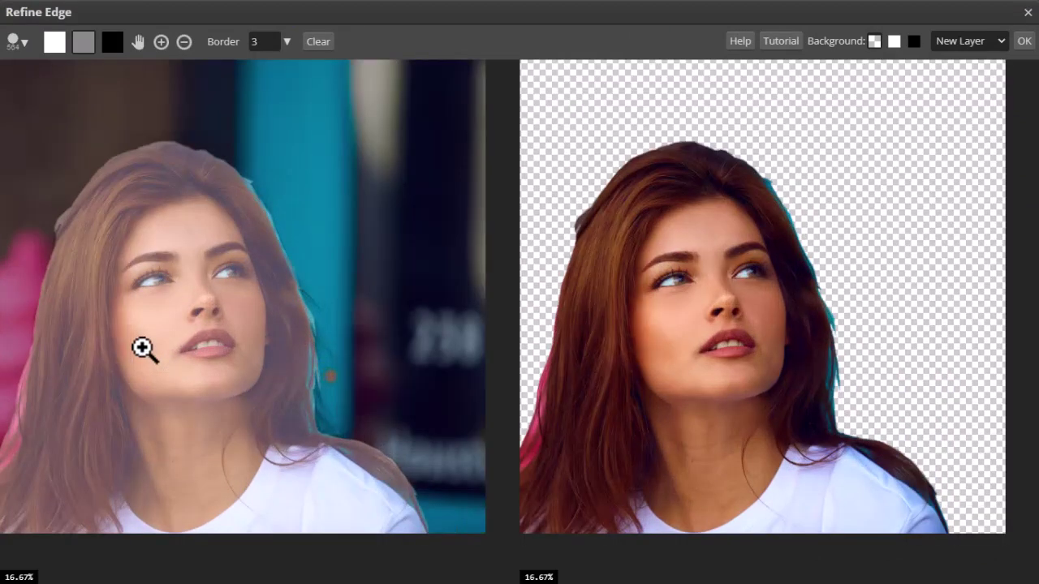
pyautogui.click(142, 348)
pyautogui.moveTo(254, 309); pyautogui.dragTo(195, 354)
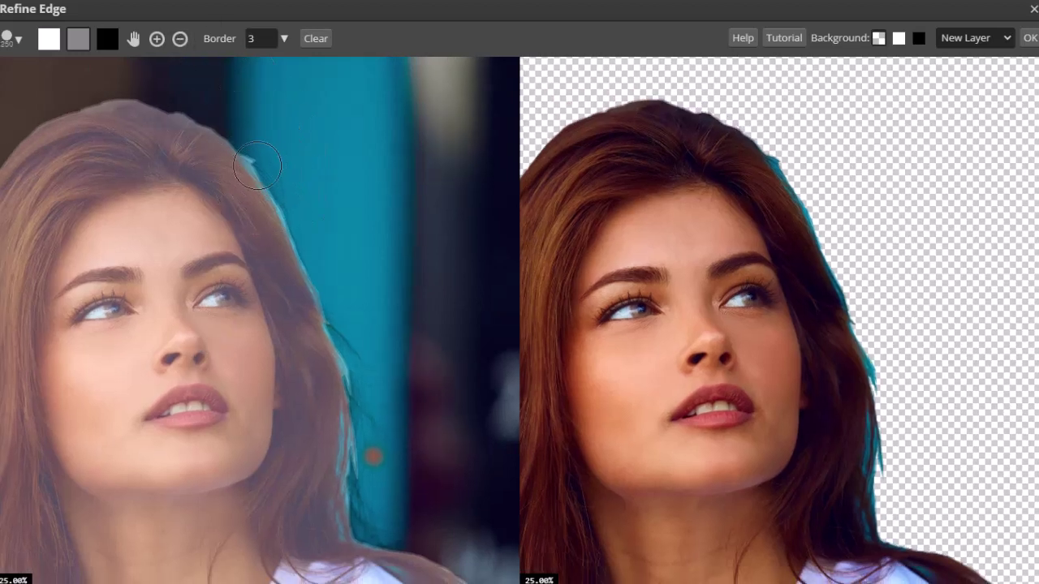
pyautogui.moveTo(256, 166); pyautogui.dragTo(375, 534)
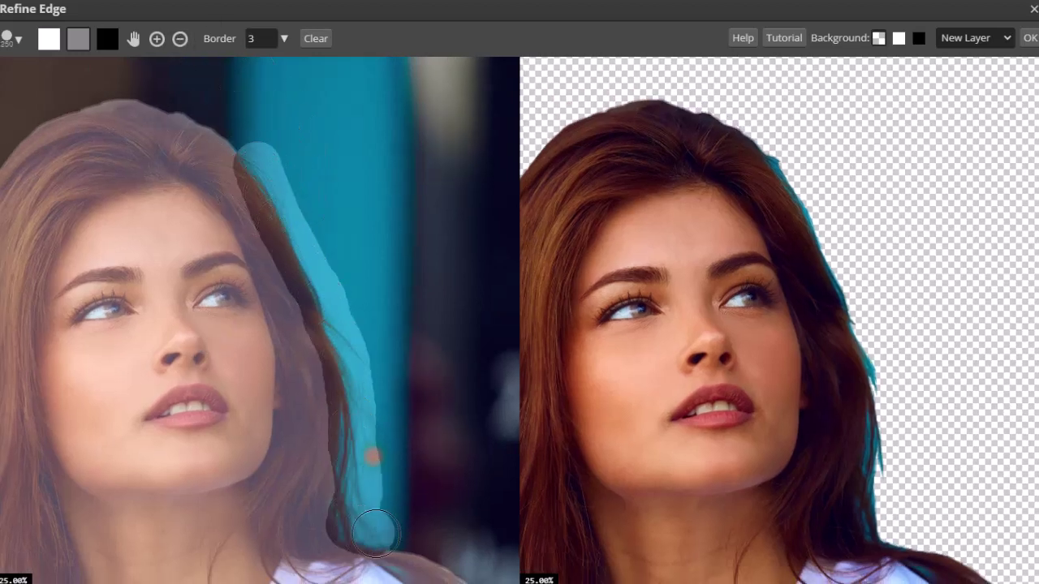
pyautogui.click(243, 211)
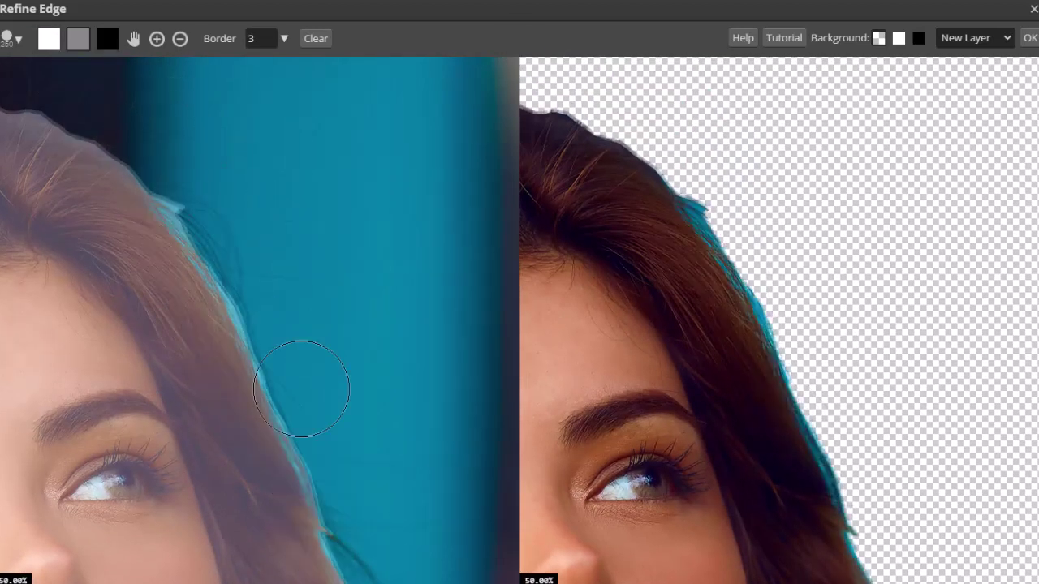
# Step: Brush the hair edge beside the forehead and along its lower curve
pyautogui.scroll(1, 301, 371)
pyautogui.moveTo(106, 93)
pyautogui.mouseDown()
pyautogui.moveTo(289, 417)
pyautogui.moveTo(331, 548)
pyautogui.mouseUp()
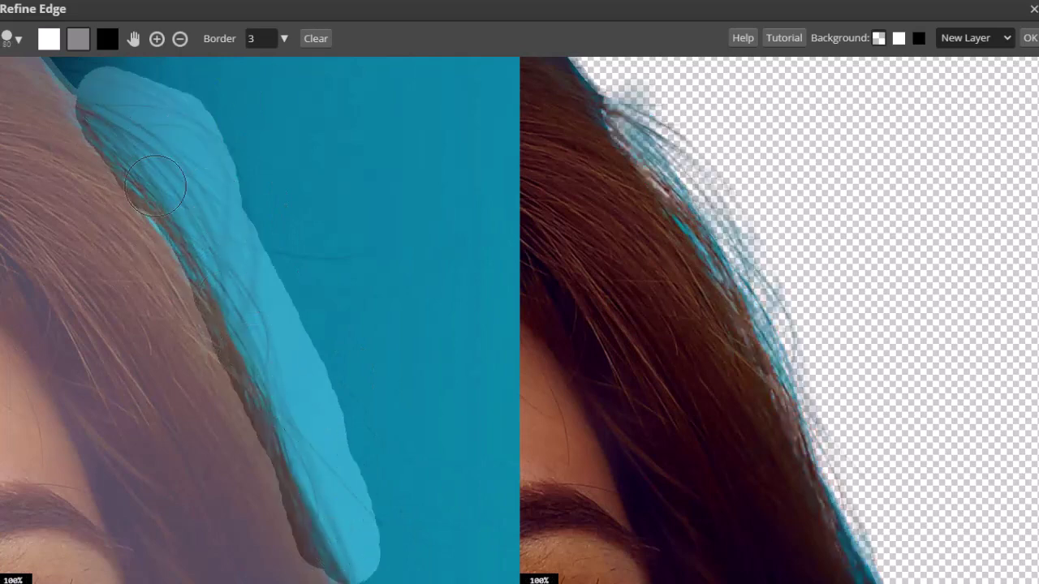
pyautogui.scroll(-3, 331, 548)
pyautogui.moveTo(267, 486); pyautogui.dragTo(258, 272)
pyautogui.scroll(-3, 258, 272)
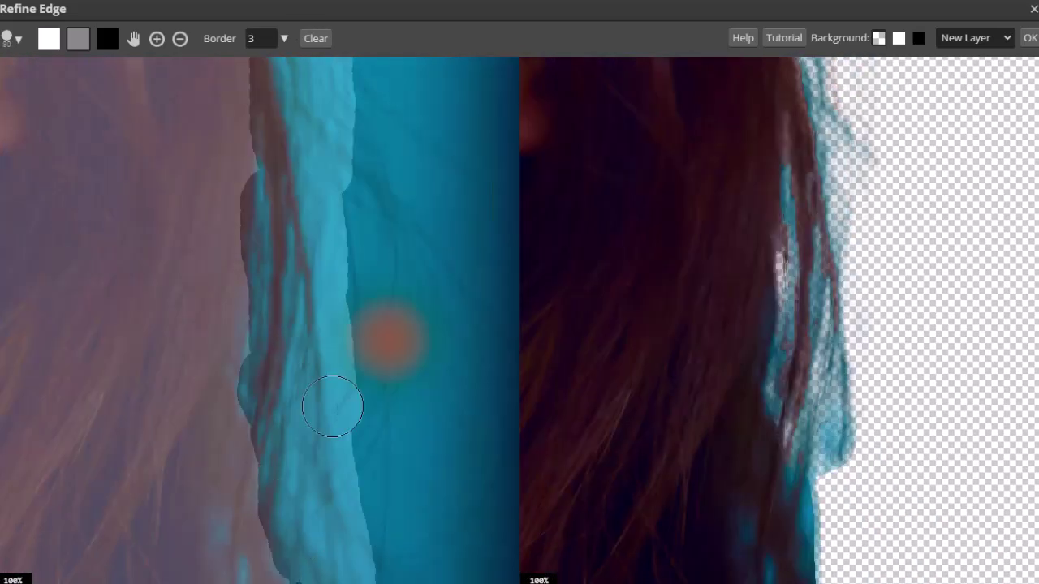
pyautogui.scroll(-3, 333, 406)
pyautogui.moveTo(333, 406); pyautogui.dragTo(318, 490)
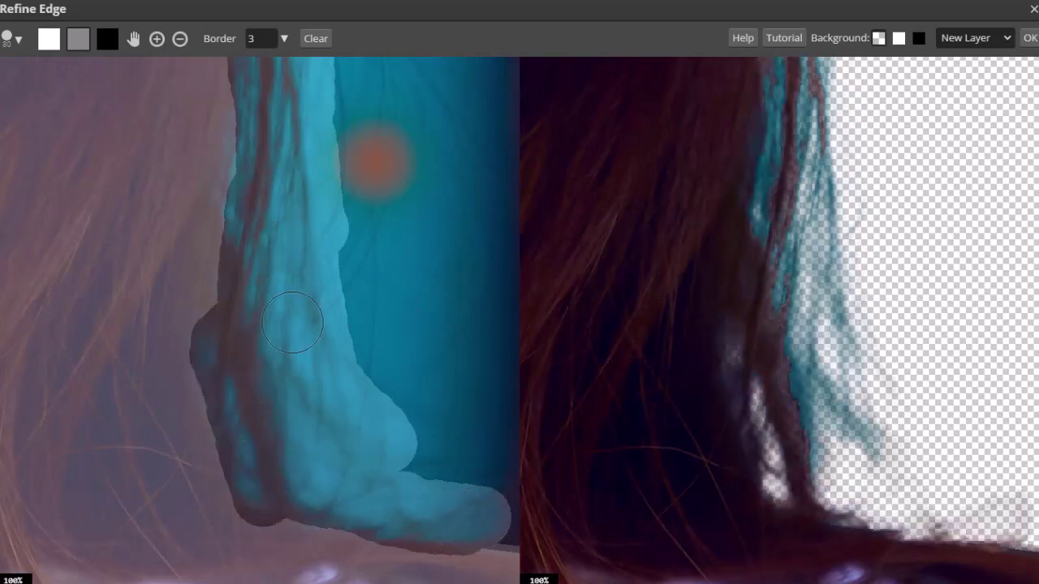
# Step: Brush the hair edge where it meets the pink background
pyautogui.scroll(-1, 301, 267)
pyautogui.scroll(-1, 241, 387)
pyautogui.scroll(-1, 241, 387)
pyautogui.scroll(-3, 248, 350)
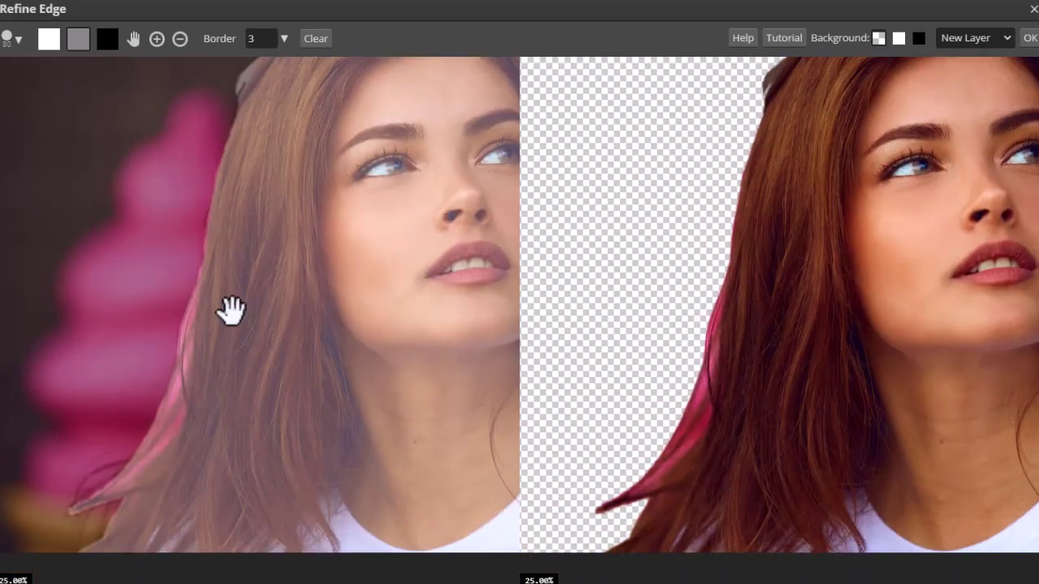
pyautogui.scroll(1, 197, 458)
pyautogui.moveTo(197, 459)
pyautogui.mouseDown()
pyautogui.moveTo(232, 422)
pyautogui.moveTo(283, 489)
pyautogui.mouseUp()
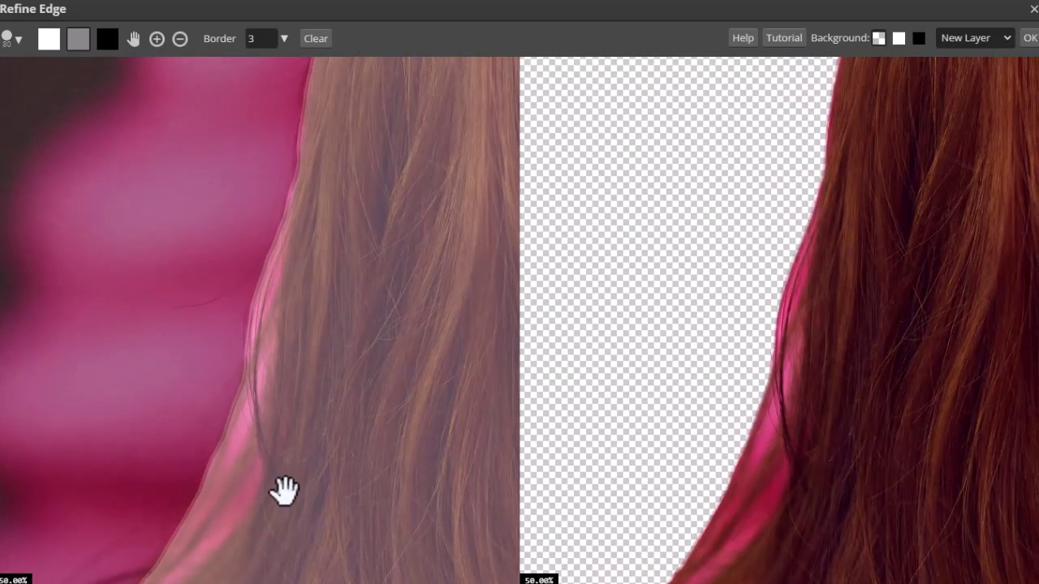
pyautogui.moveTo(284, 174)
pyautogui.mouseDown()
pyautogui.moveTo(258, 390)
pyautogui.moveTo(162, 564)
pyautogui.mouseUp()
pyautogui.moveTo(258, 345); pyautogui.dragTo(123, 572)
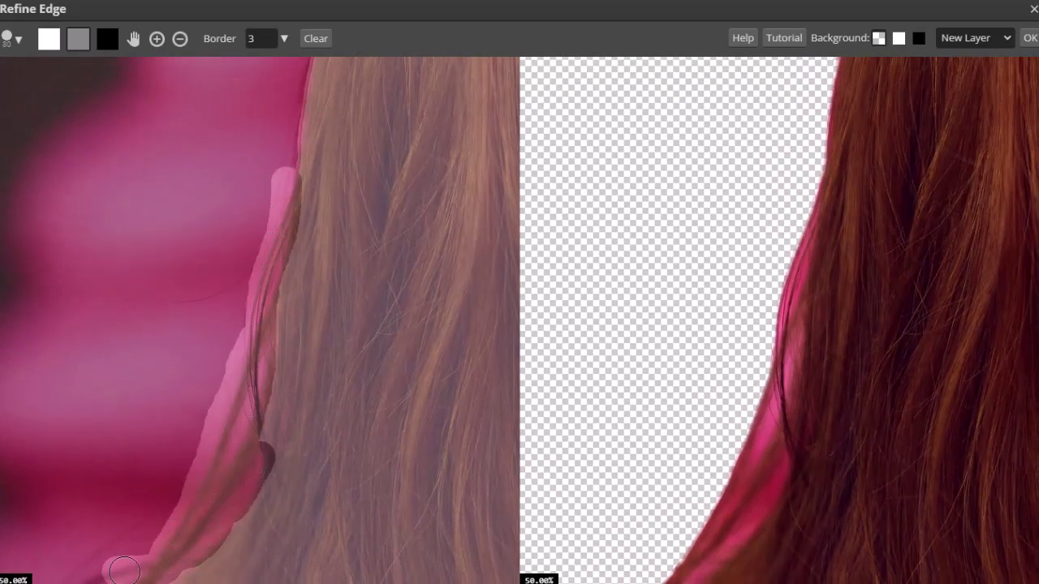
# Step: Refine the loose flyaway strands at the lower left
pyautogui.moveTo(202, 487); pyautogui.dragTo(248, 255)
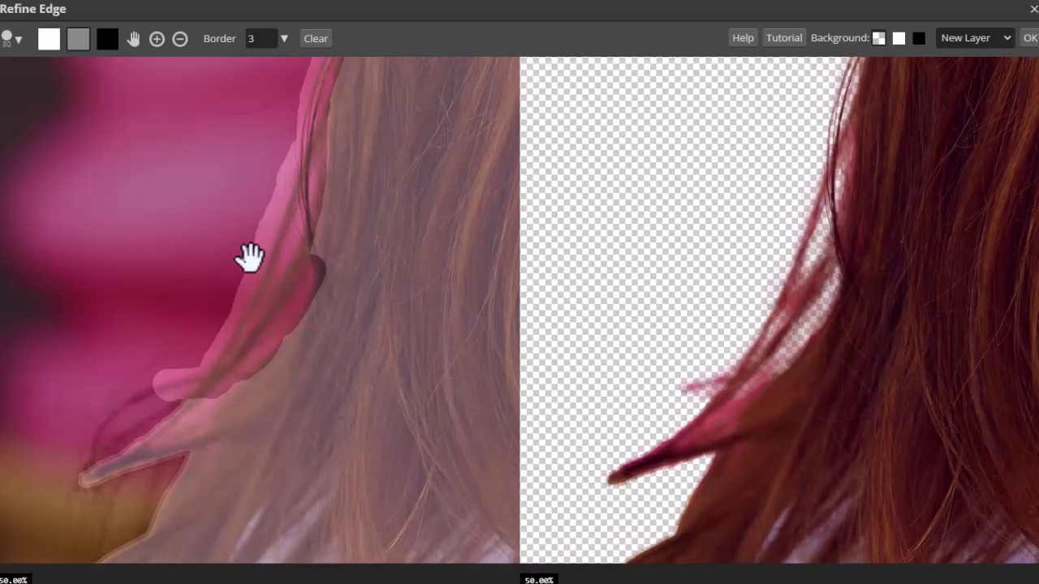
pyautogui.moveTo(186, 410); pyautogui.dragTo(236, 301)
pyautogui.moveTo(121, 341)
pyautogui.mouseDown()
pyautogui.moveTo(215, 416)
pyautogui.moveTo(305, 445)
pyautogui.mouseUp()
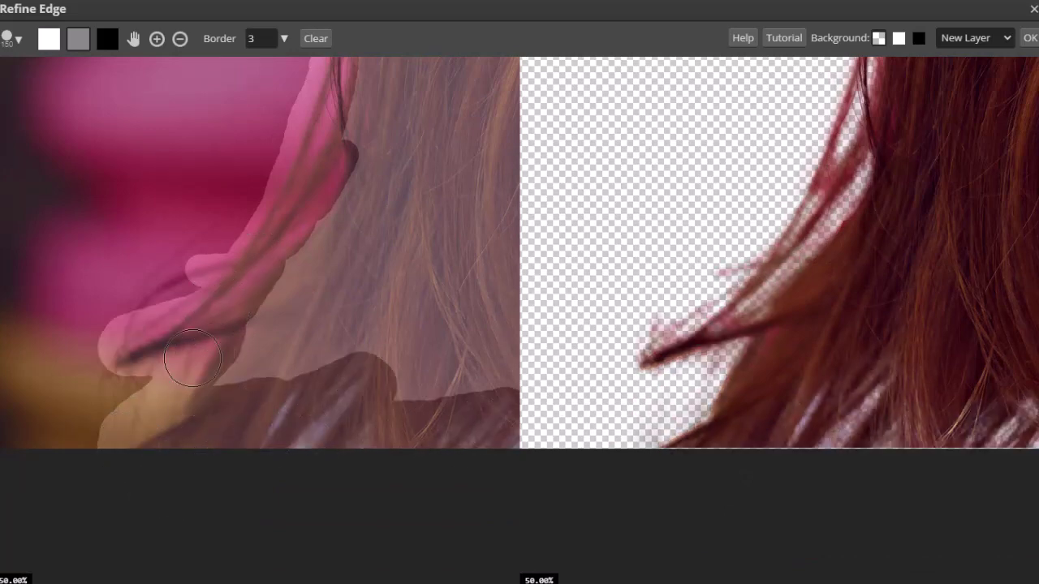
pyautogui.moveTo(200, 338); pyautogui.dragTo(200, 382)
pyautogui.moveTo(297, 187); pyautogui.dragTo(297, 311)
pyautogui.moveTo(244, 122)
pyautogui.mouseDown()
pyautogui.moveTo(244, 240)
pyautogui.moveTo(151, 451)
pyautogui.moveTo(128, 560)
pyautogui.mouseUp()
# Step: Brush the hair above the forehead, up the right side, and beside the face
pyautogui.moveTo(217, 180); pyautogui.dragTo(218, 358)
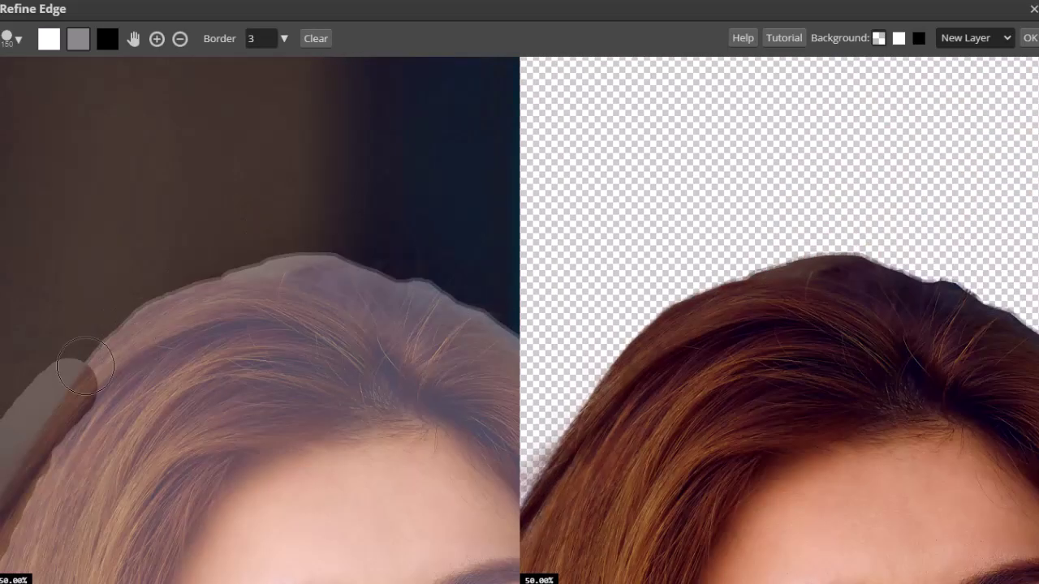
pyautogui.scroll(-5, 437, 350)
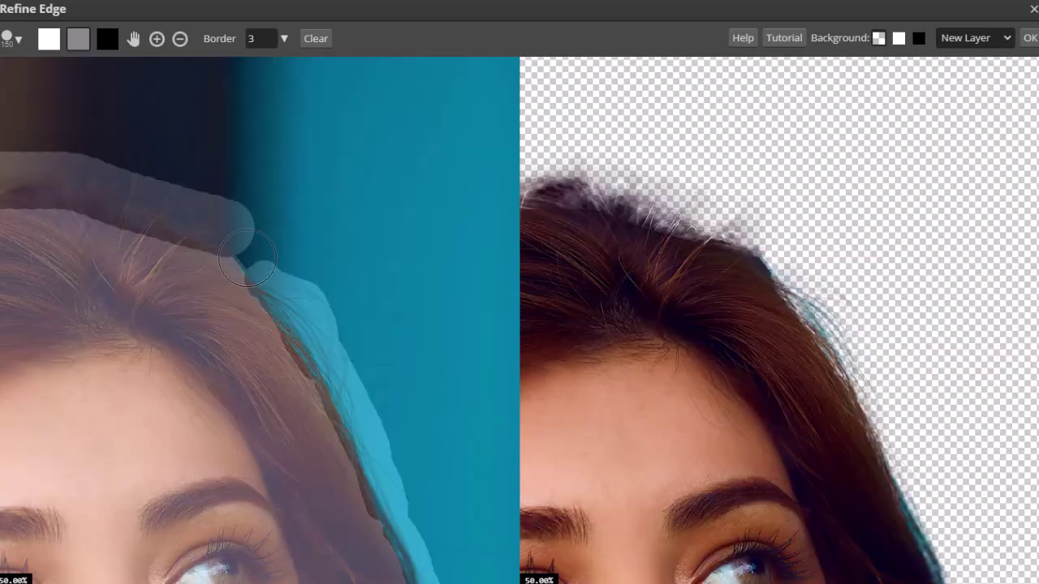
pyautogui.moveTo(268, 178); pyautogui.dragTo(417, 545)
pyautogui.scroll(-4, 417, 545)
pyautogui.moveTo(398, 485); pyautogui.dragTo(280, 145)
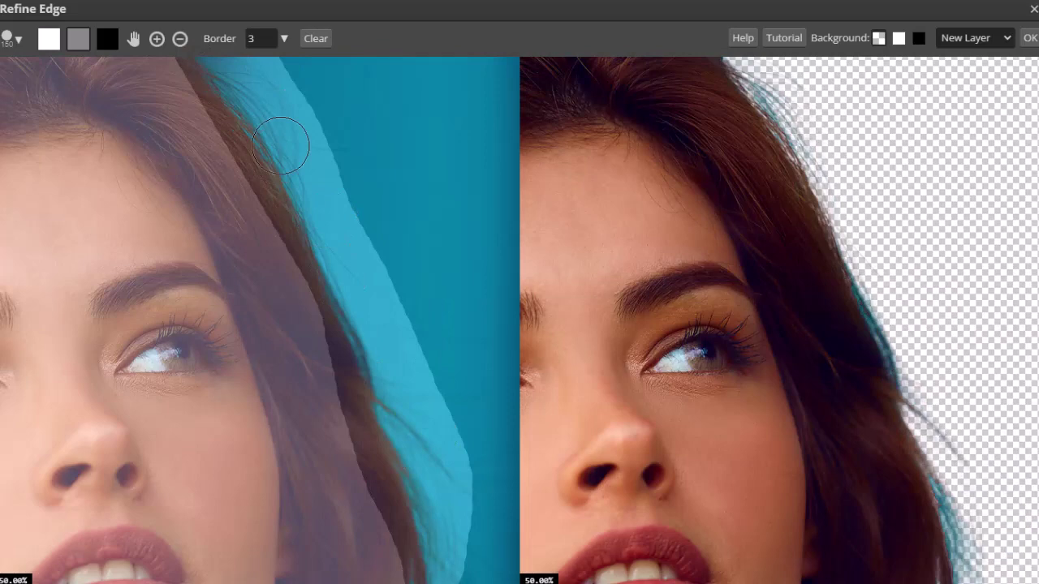
pyautogui.scroll(-5, 280, 145)
pyautogui.moveTo(235, 243); pyautogui.dragTo(266, 495)
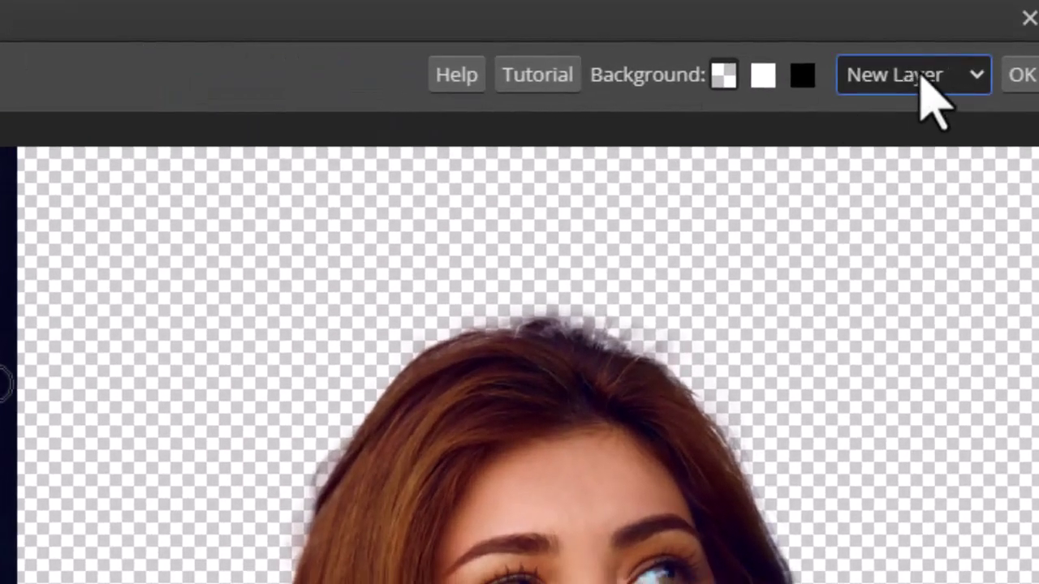
# Step: Output the refined edge as a selection and apply it as a raster mask on the portrait
pyautogui.click(974, 39)
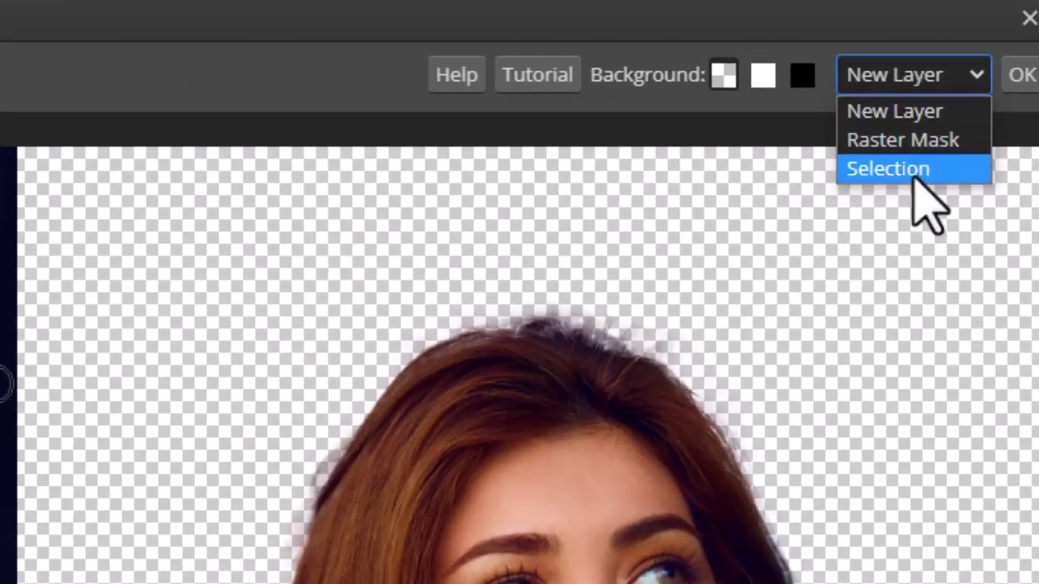
pyautogui.click(908, 168)
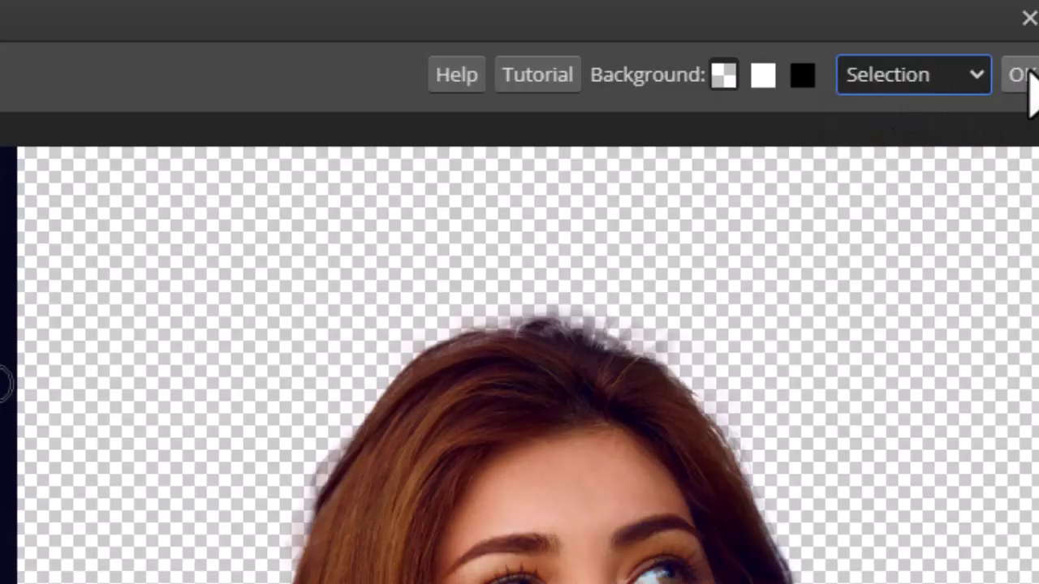
pyautogui.click(1024, 81)
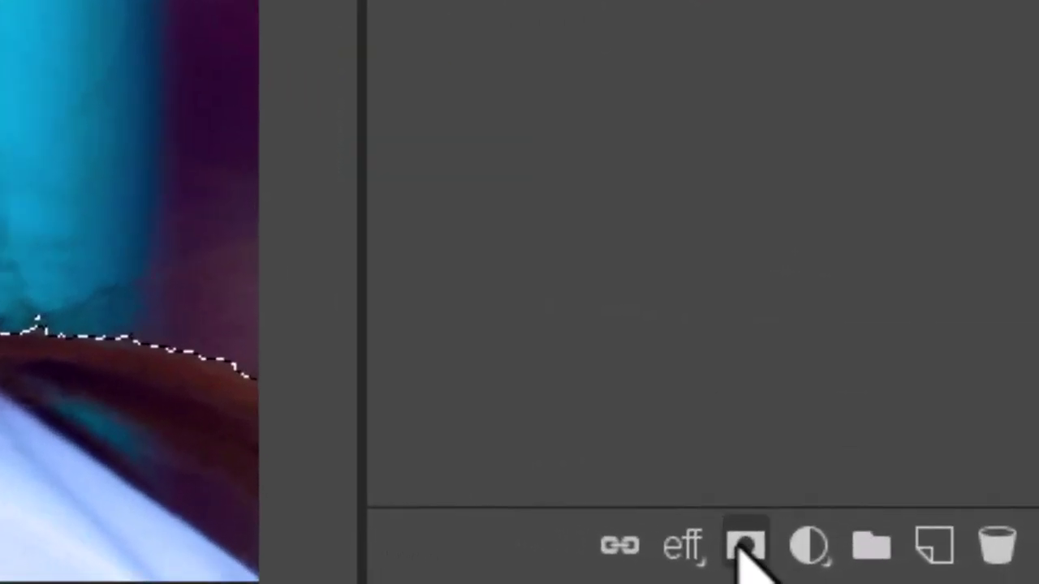
pyautogui.click(740, 547)
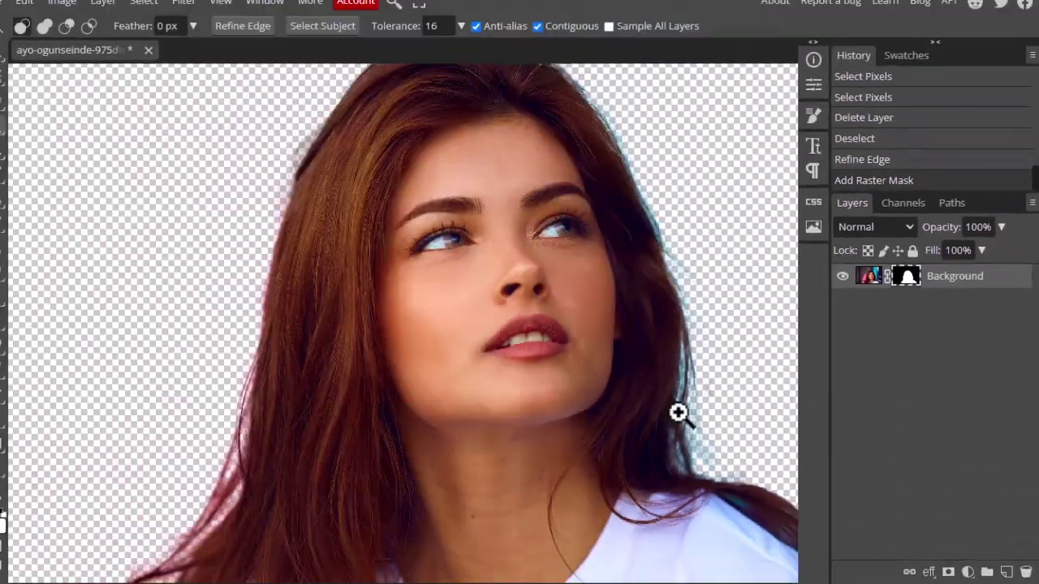
pyautogui.scroll(-3, 678, 412)
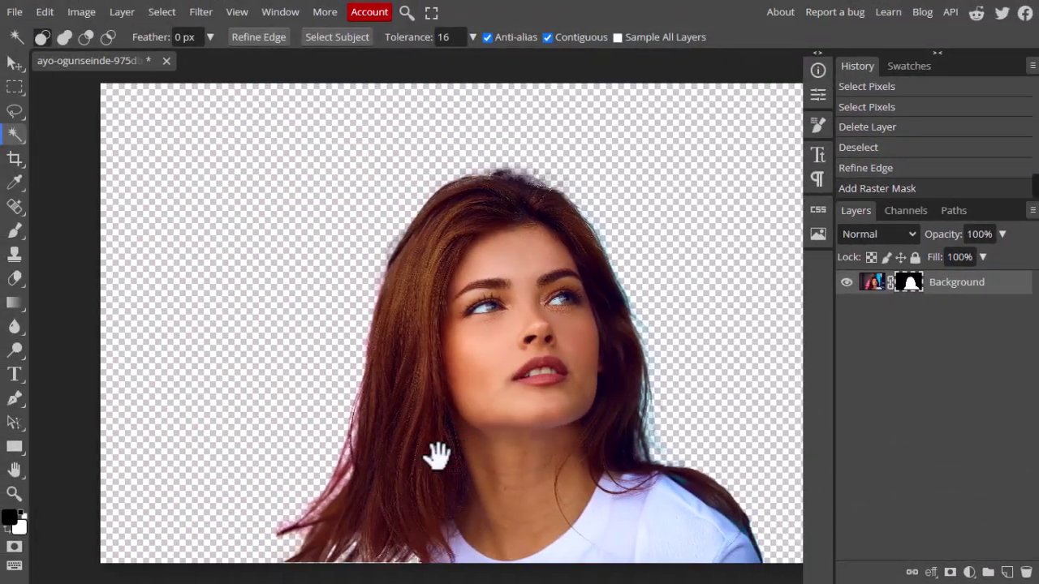
pyautogui.moveTo(519, 454); pyautogui.dragTo(479, 452)
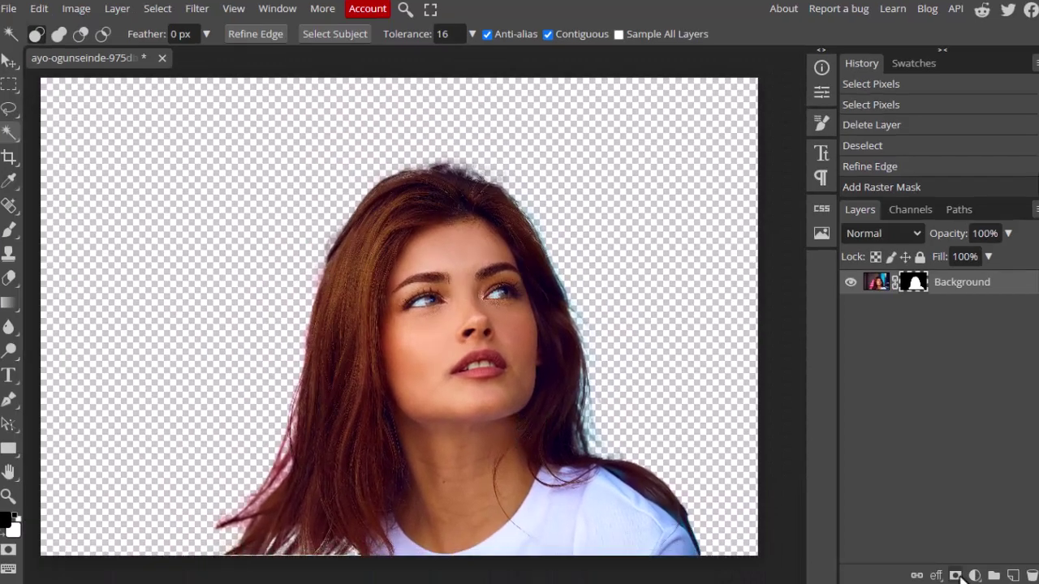
pyautogui.click(974, 575)
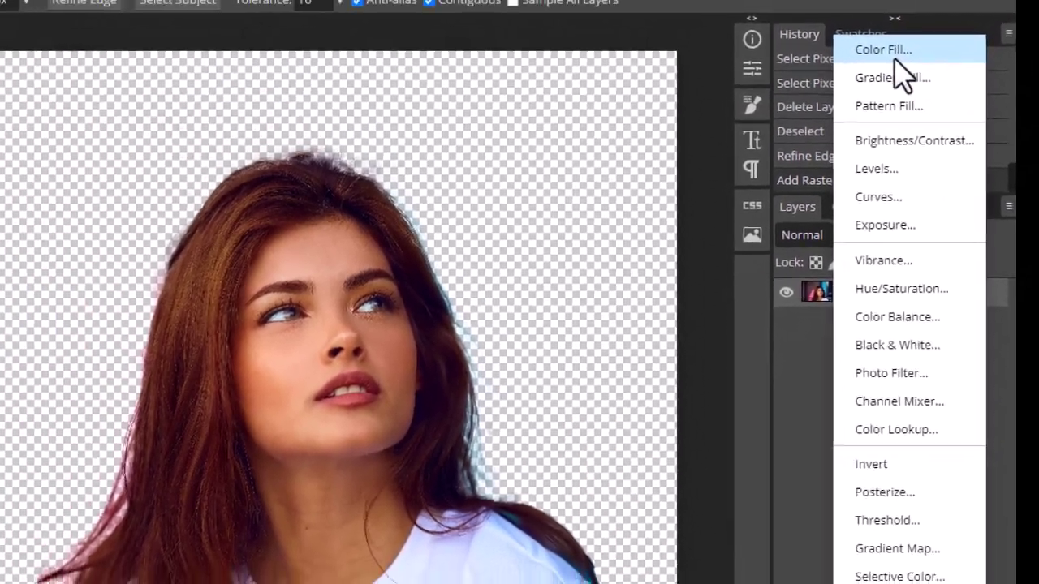
pyautogui.click(879, 47)
pyautogui.moveTo(625, 128); pyautogui.dragTo(898, 117)
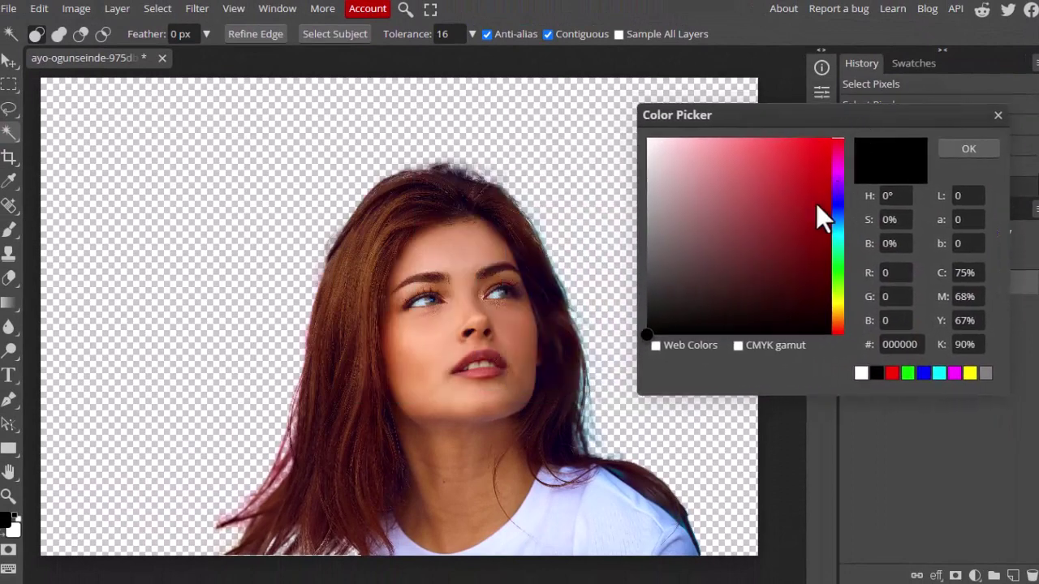
pyautogui.click(837, 316)
pyautogui.click(792, 167)
pyautogui.click(837, 260)
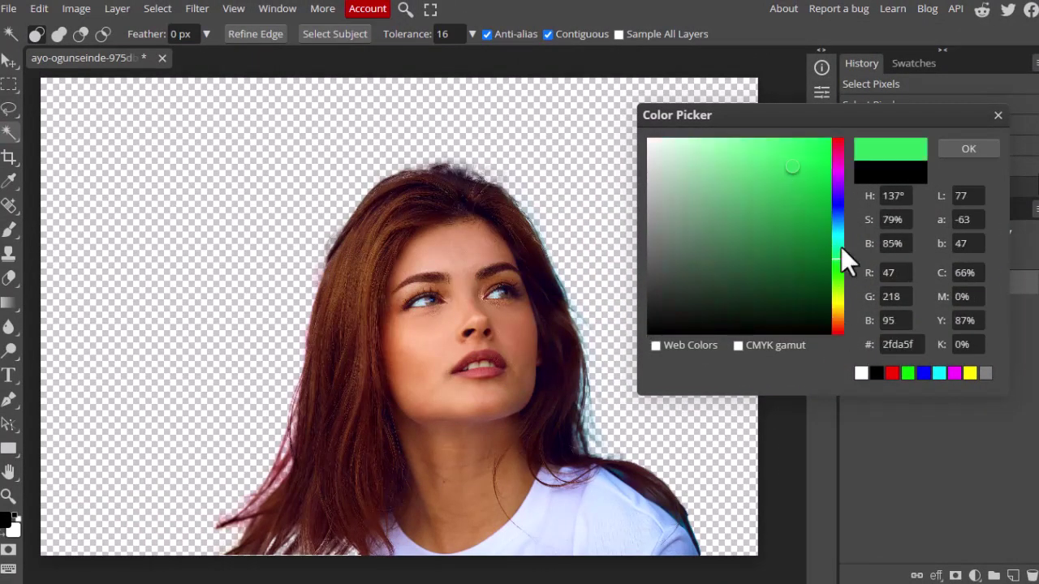
pyautogui.click(838, 236)
pyautogui.click(768, 159)
pyautogui.click(968, 149)
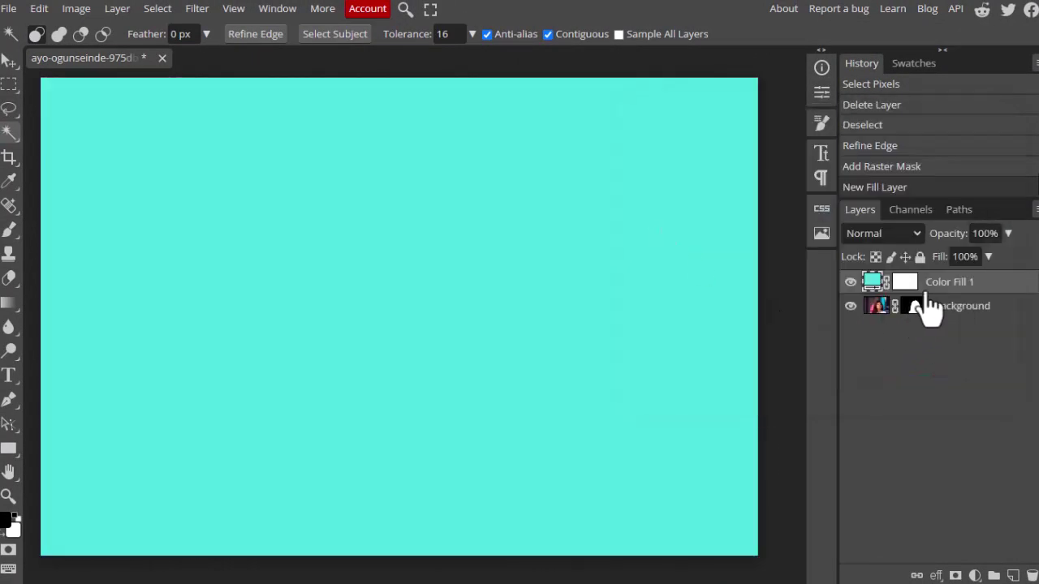
pyautogui.moveTo(920, 302)
pyautogui.mouseDown()
pyautogui.moveTo(939, 312)
pyautogui.moveTo(946, 336)
pyautogui.mouseUp()
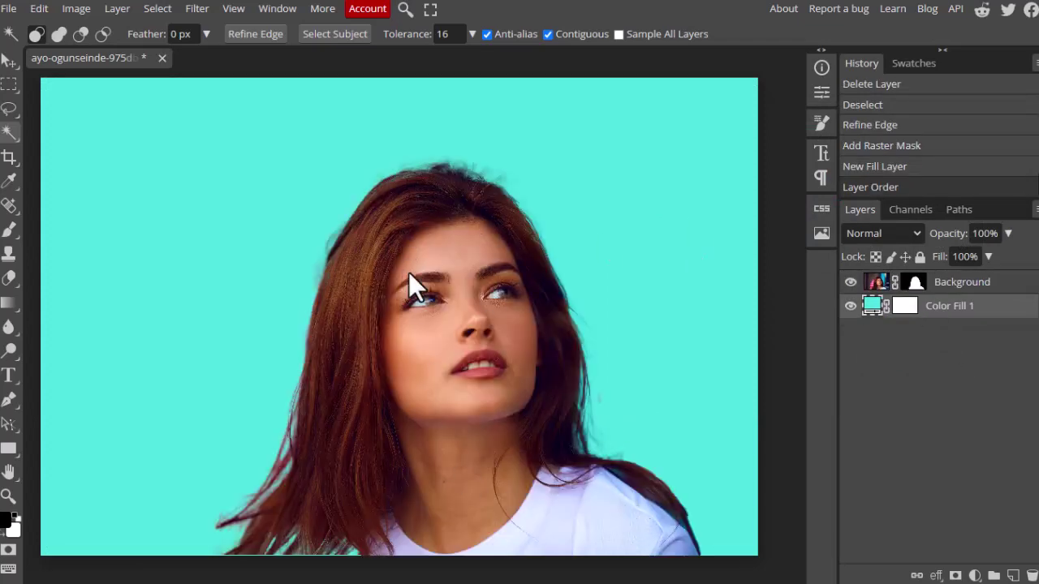
pyautogui.moveTo(985, 316); pyautogui.dragTo(1032, 575)
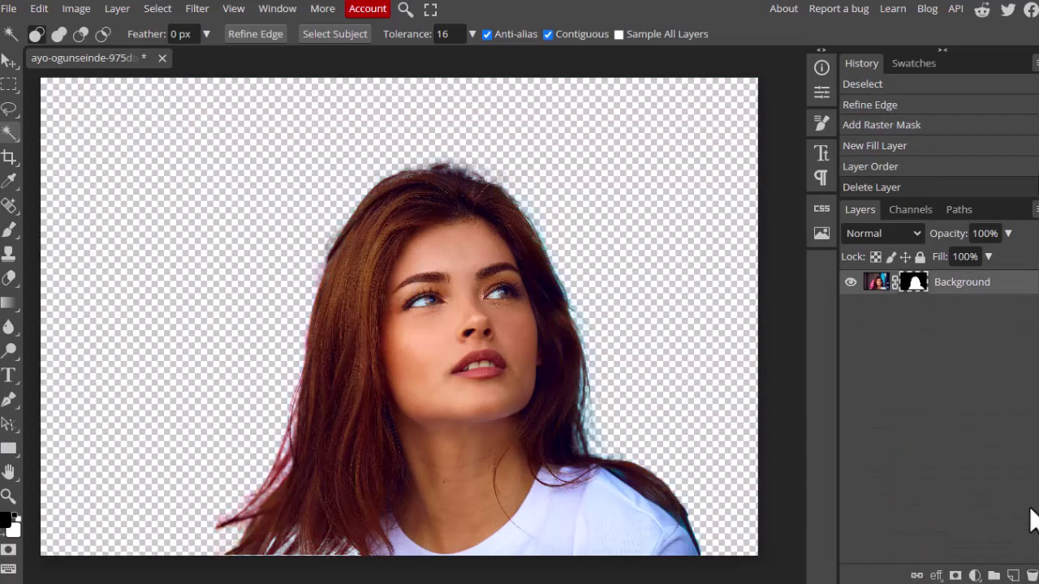
pyautogui.click(8, 10)
pyautogui.moveTo(49, 233)
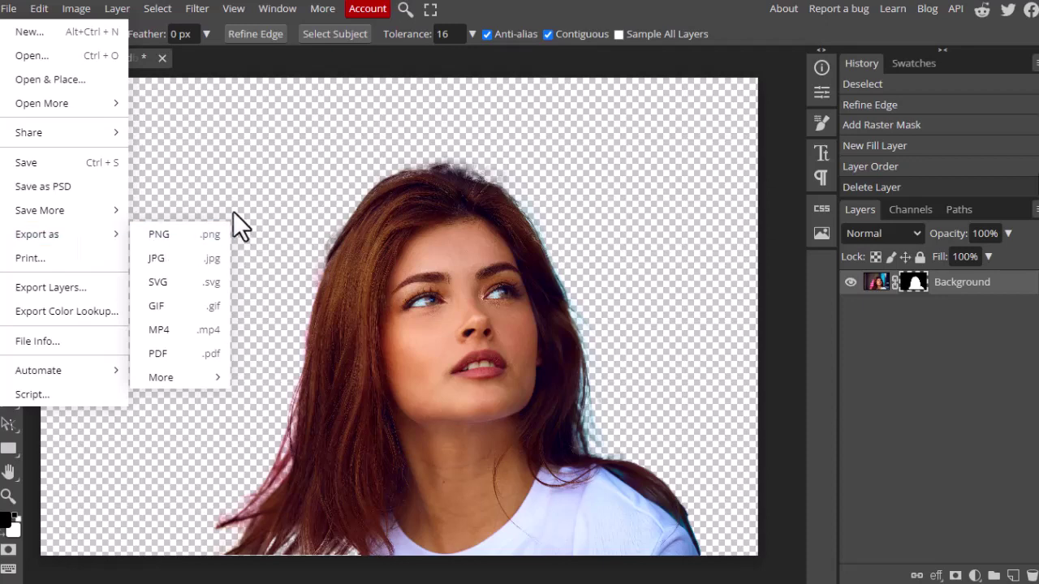
pyautogui.click(241, 174)
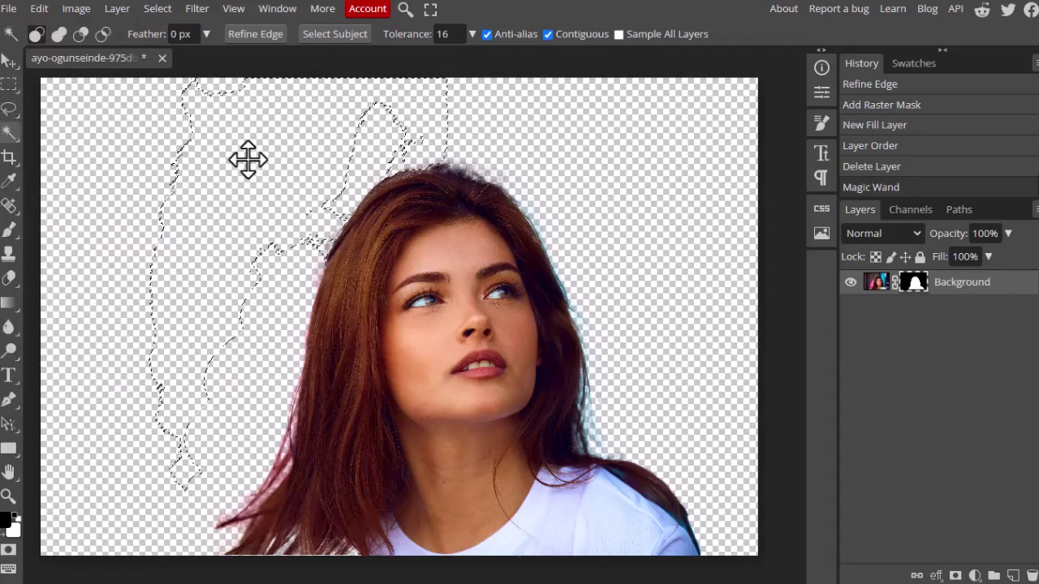
pyautogui.hotkey('ctrl', 'z')
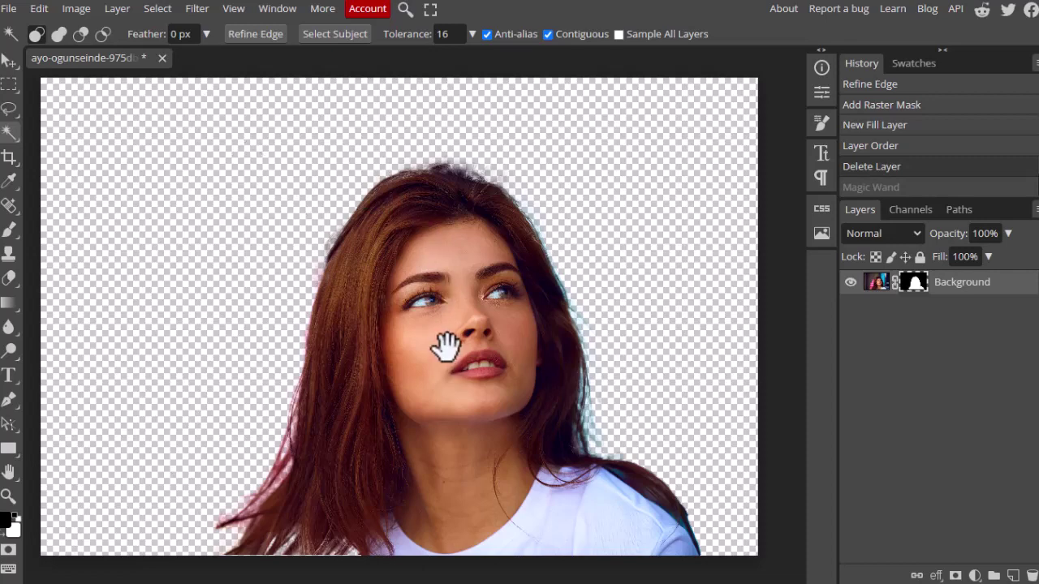